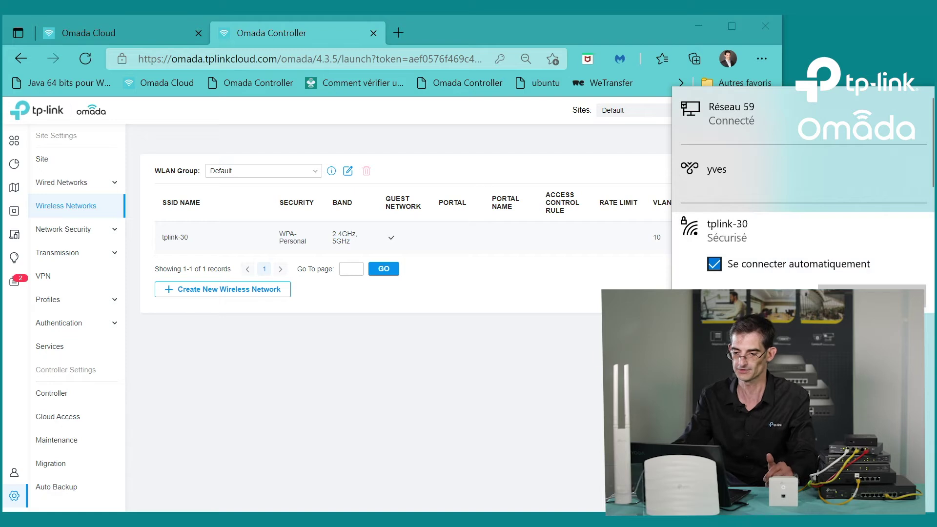
Review the site's connected clients, filtering the list by wireless clients and by wired clients.
{"action": "left_click", "coordinate": [599, 371]}
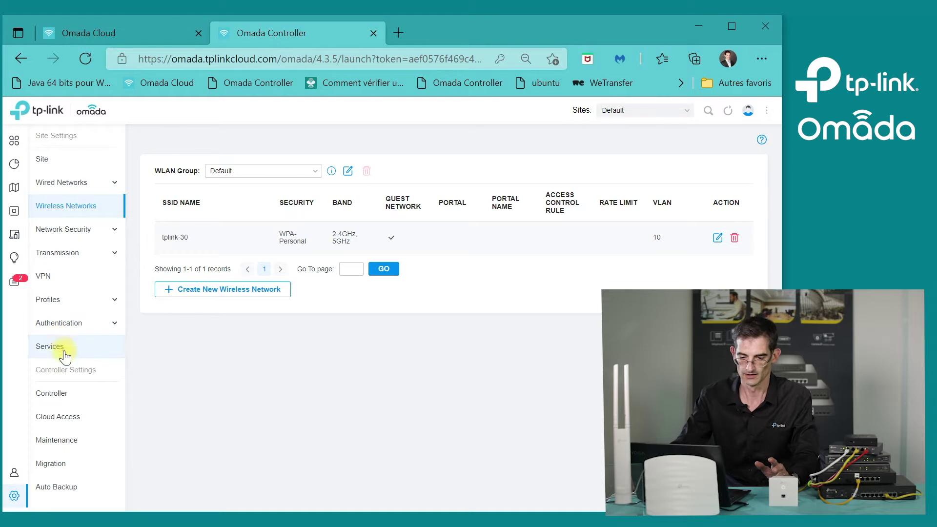
{"action": "mouse_move", "coordinate": [25, 272]}
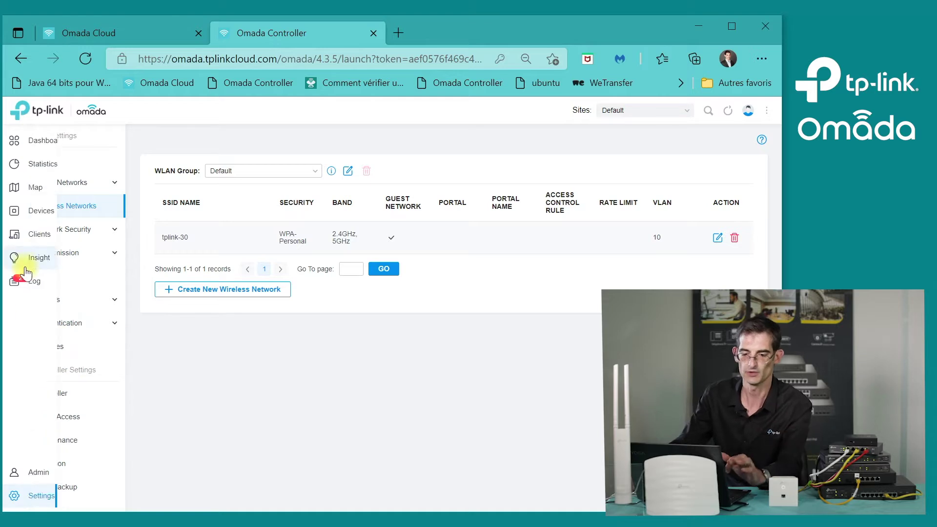
{"action": "left_click", "coordinate": [21, 242]}
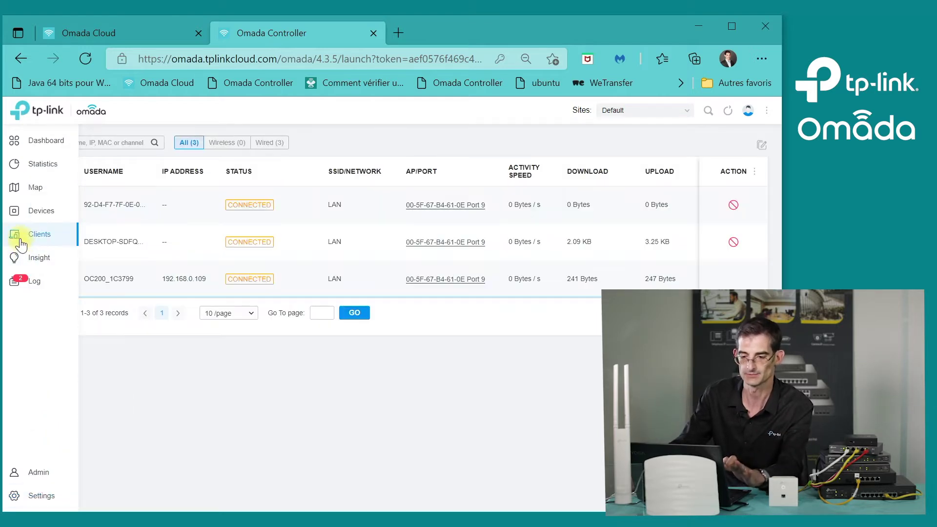
{"action": "left_click", "coordinate": [233, 149]}
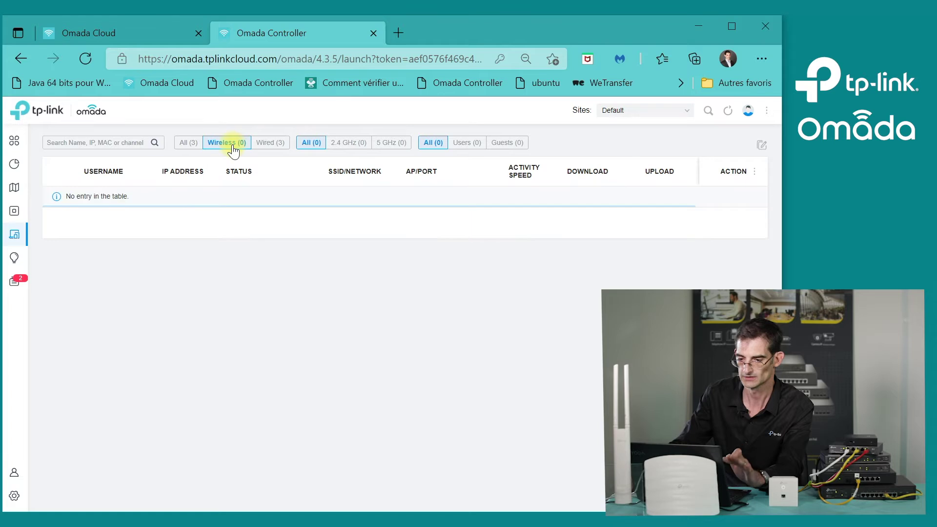
{"action": "left_click", "coordinate": [281, 146]}
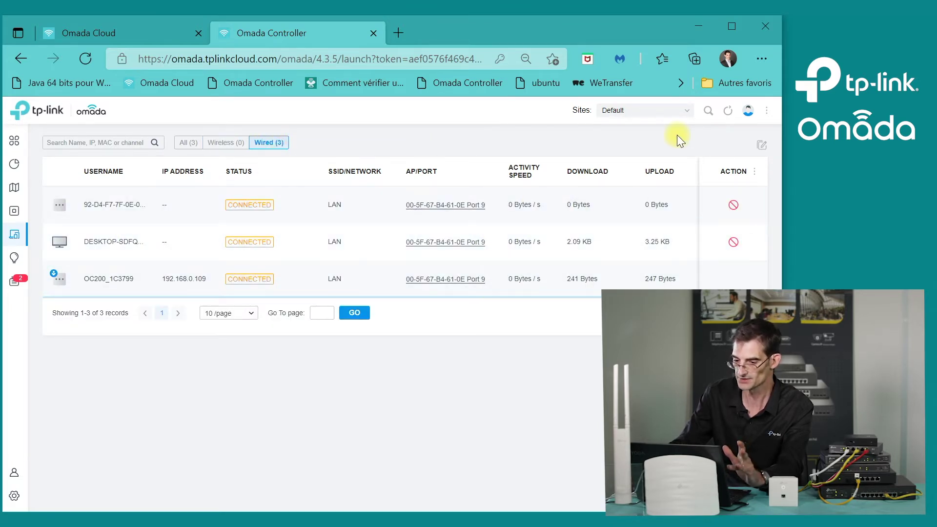
Review the known clients in Insight, filtering them by wireless, by wired, and by blocked wired clients.
{"action": "left_click", "coordinate": [17, 217]}
{"action": "left_click", "coordinate": [38, 259]}
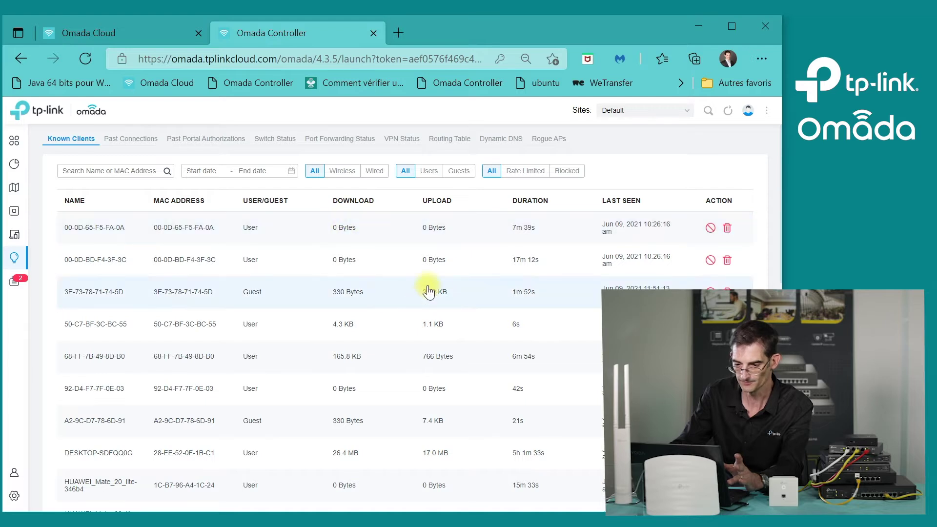
{"action": "scroll", "coordinate": [444, 275], "scroll_direction": "down", "scroll_amount": 2}
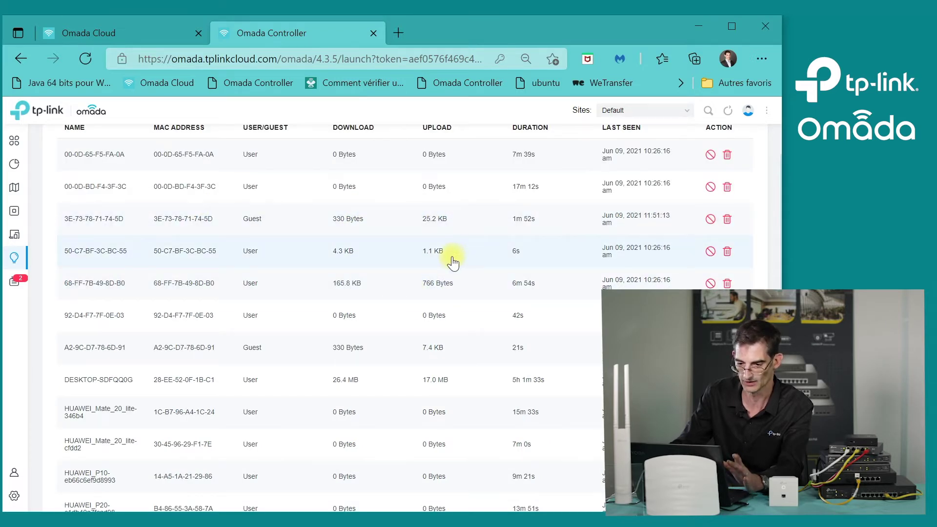
{"action": "scroll", "coordinate": [358, 217], "scroll_direction": "up", "scroll_amount": 2}
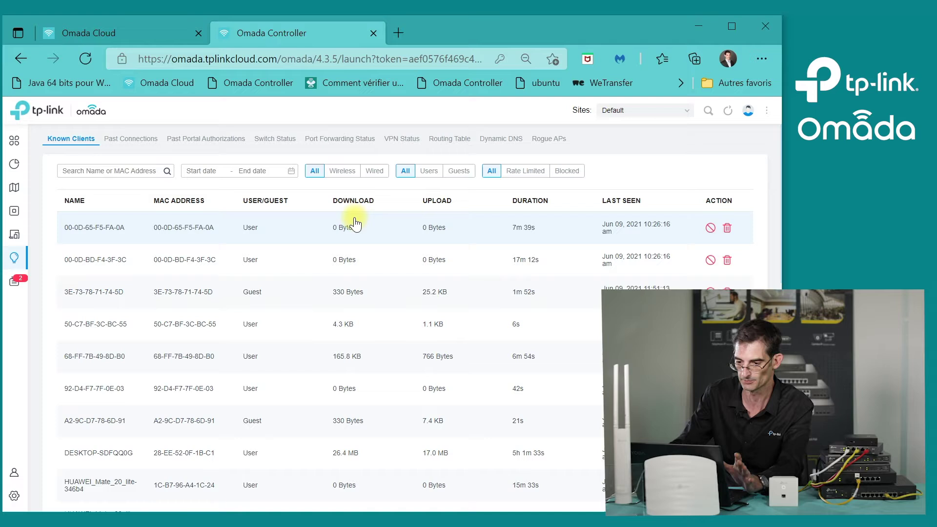
{"action": "left_click", "coordinate": [341, 170]}
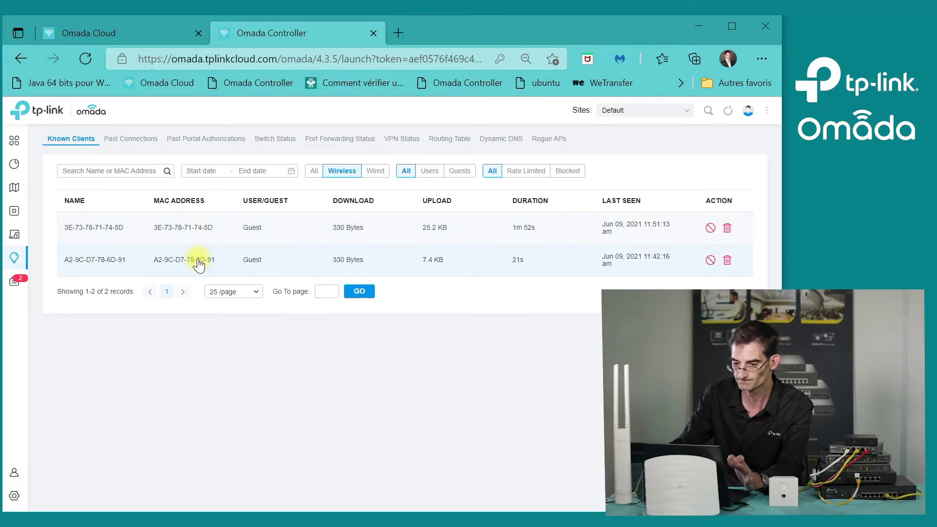
{"action": "left_click", "coordinate": [385, 171]}
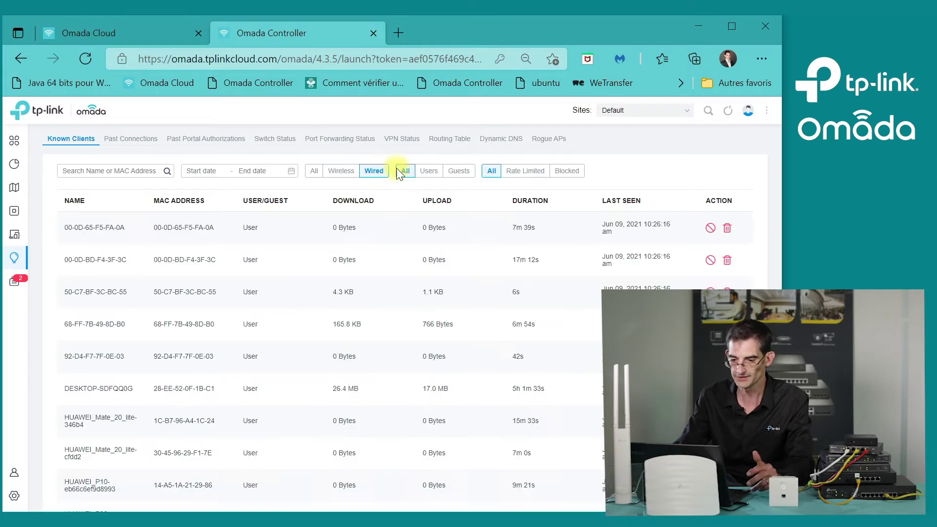
{"action": "left_click", "coordinate": [566, 172]}
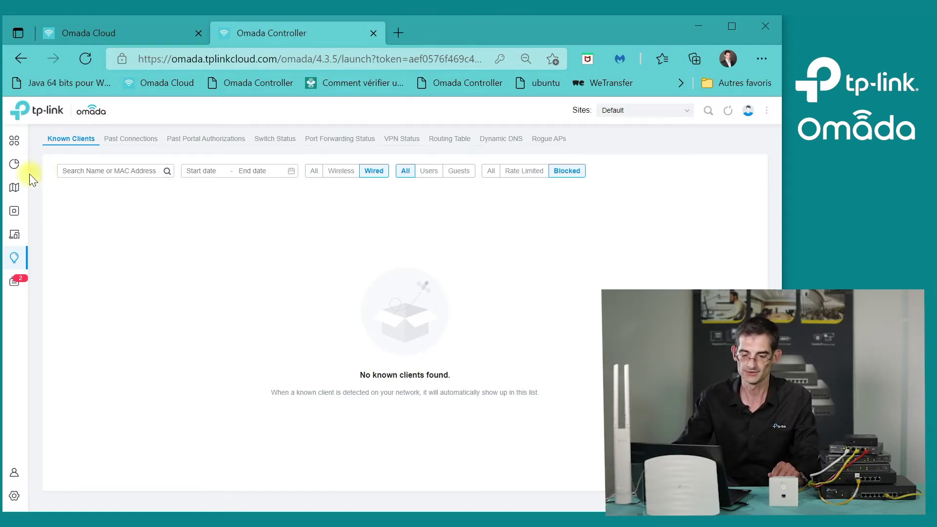
Start a new gateway ACL rule in the site's network security settings and name it internet.
{"action": "mouse_move", "coordinate": [20, 185]}
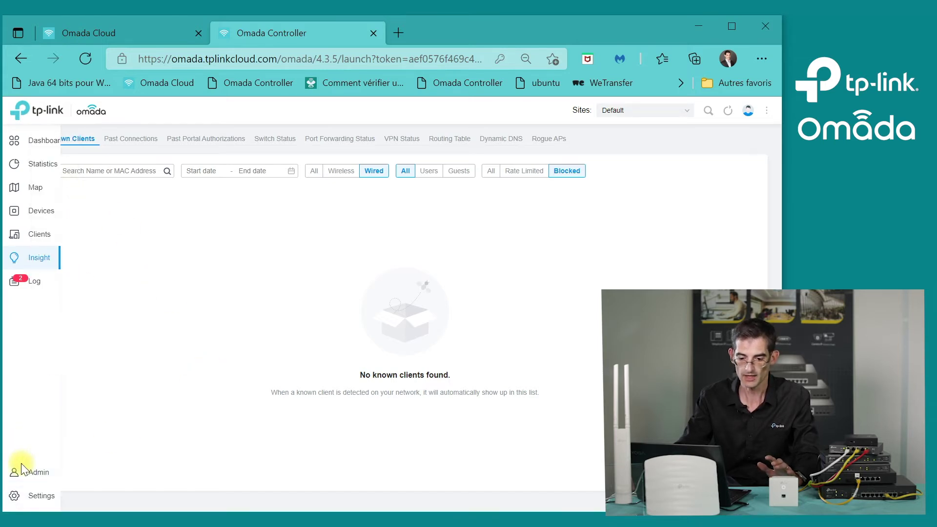
{"action": "left_click", "coordinate": [17, 501]}
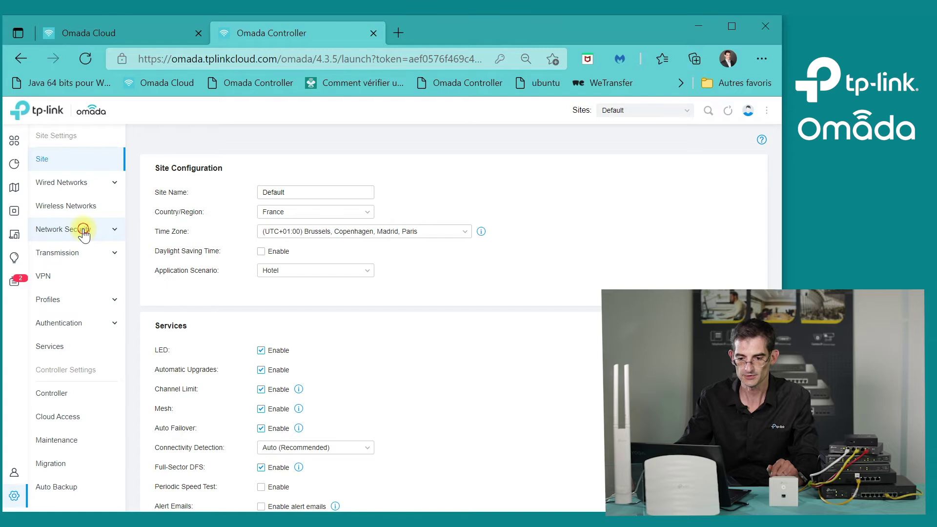
{"action": "left_click", "coordinate": [84, 234]}
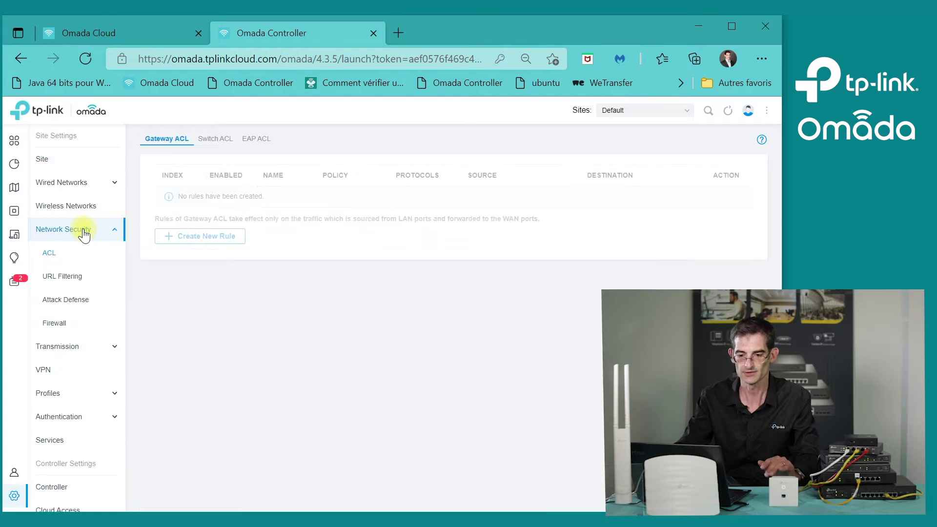
{"action": "left_click", "coordinate": [53, 258]}
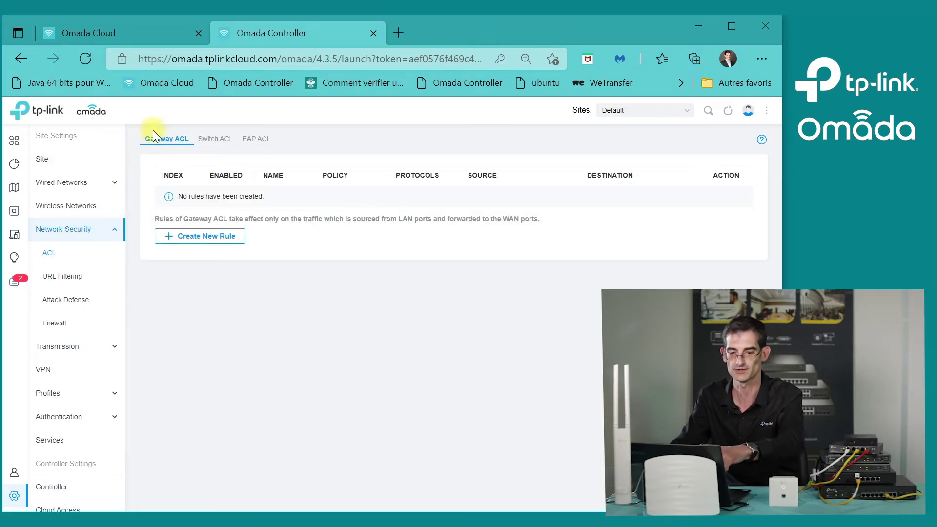
{"action": "left_click", "coordinate": [197, 238]}
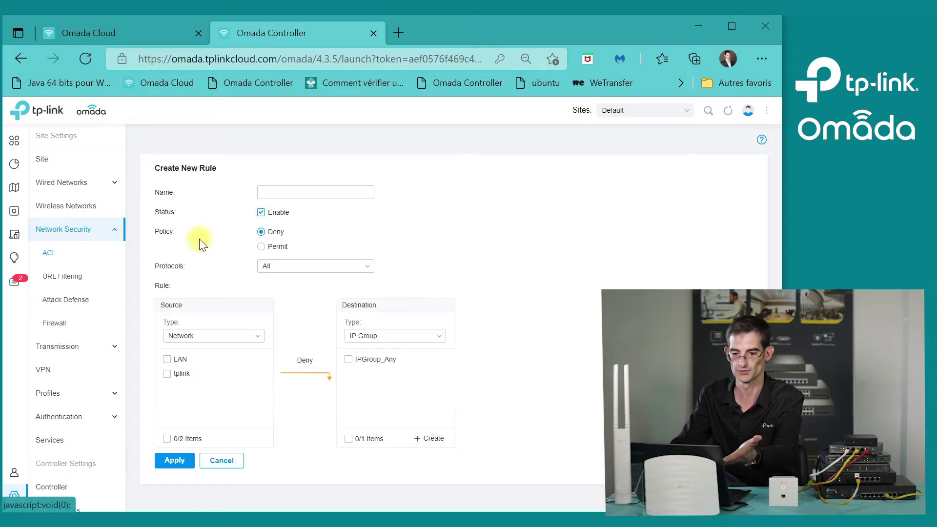
{"action": "left_click", "coordinate": [299, 188]}
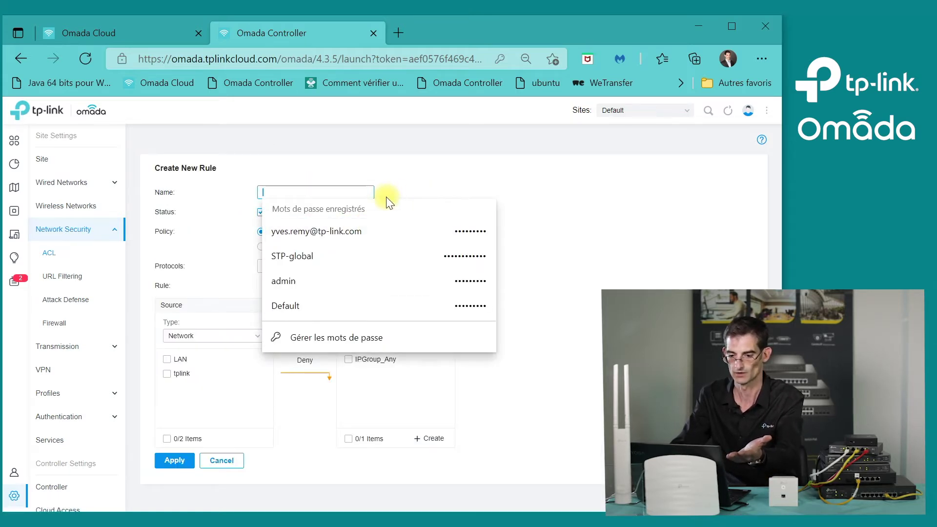
{"action": "left_click", "coordinate": [533, 193]}
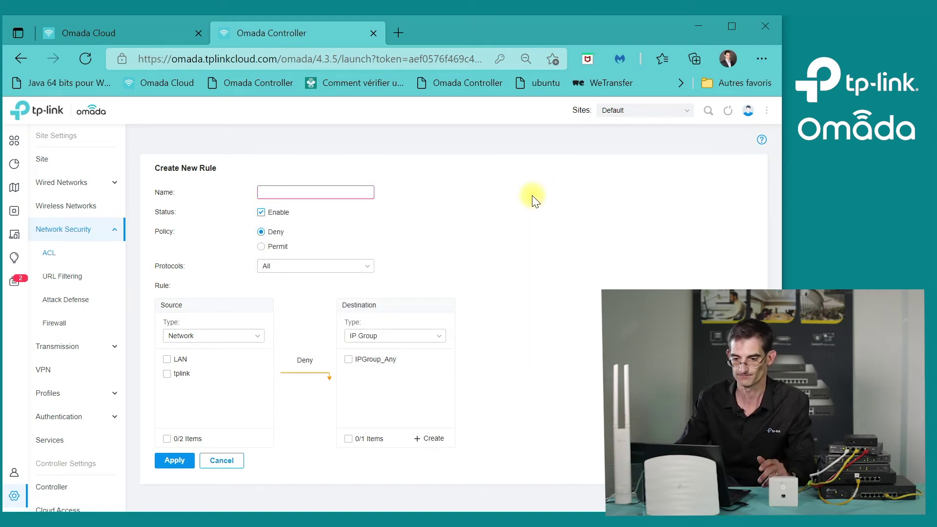
{"action": "left_click", "coordinate": [367, 191]}
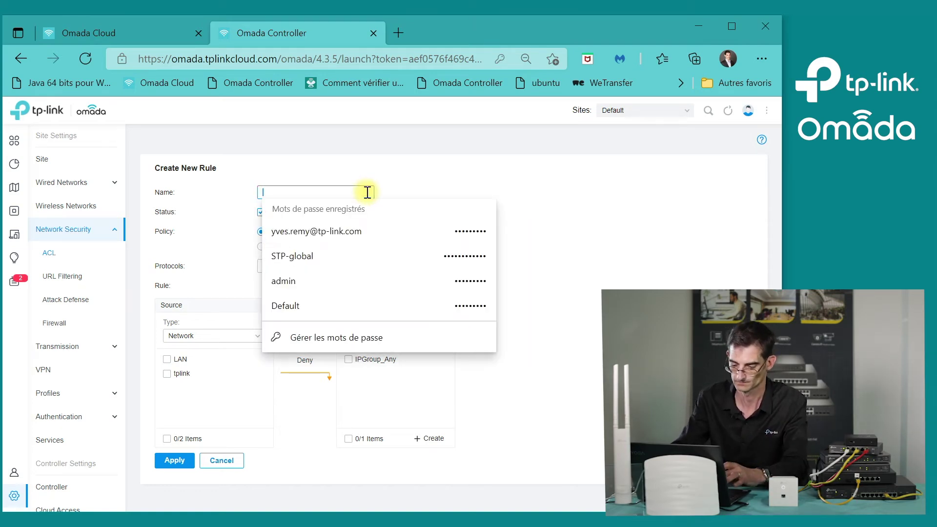
{"action": "type", "text": "internet"}
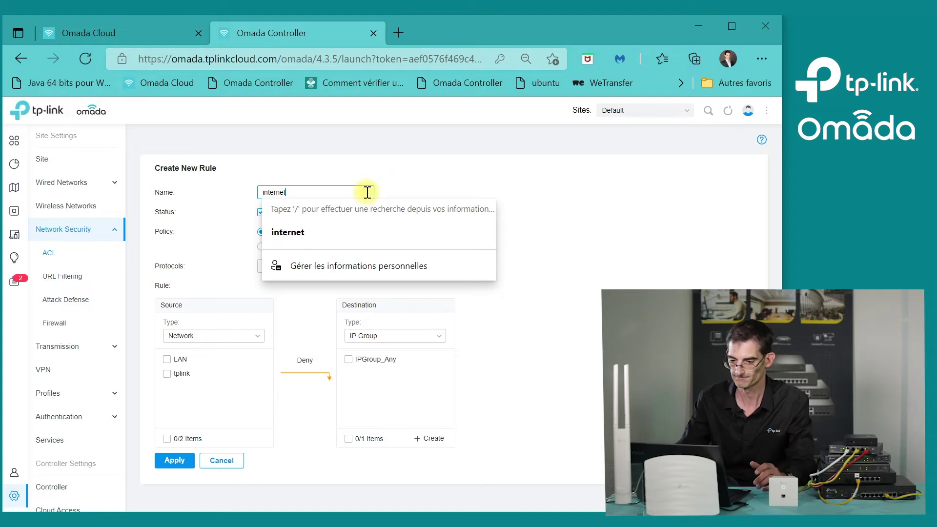
{"action": "left_click", "coordinate": [582, 304]}
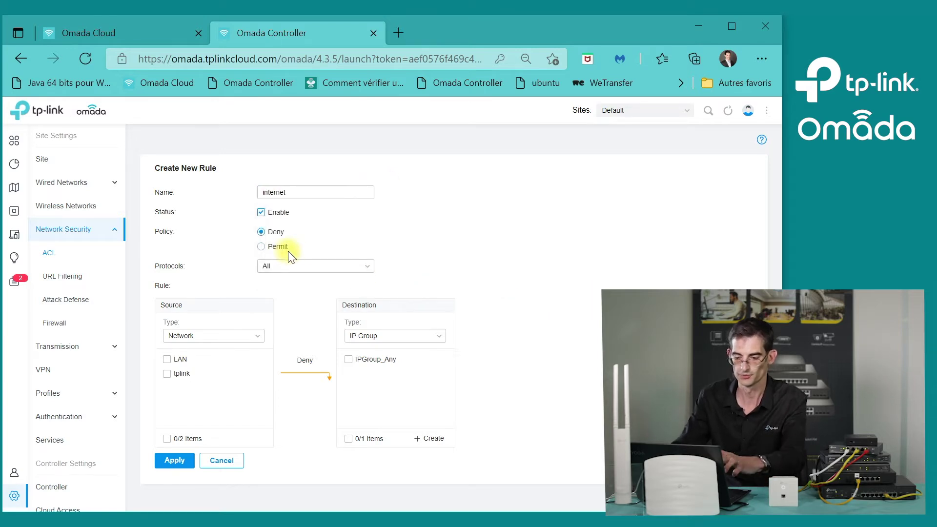
Set the rule's policy to Permit and keep its protocols on All.
{"action": "left_click", "coordinate": [276, 249]}
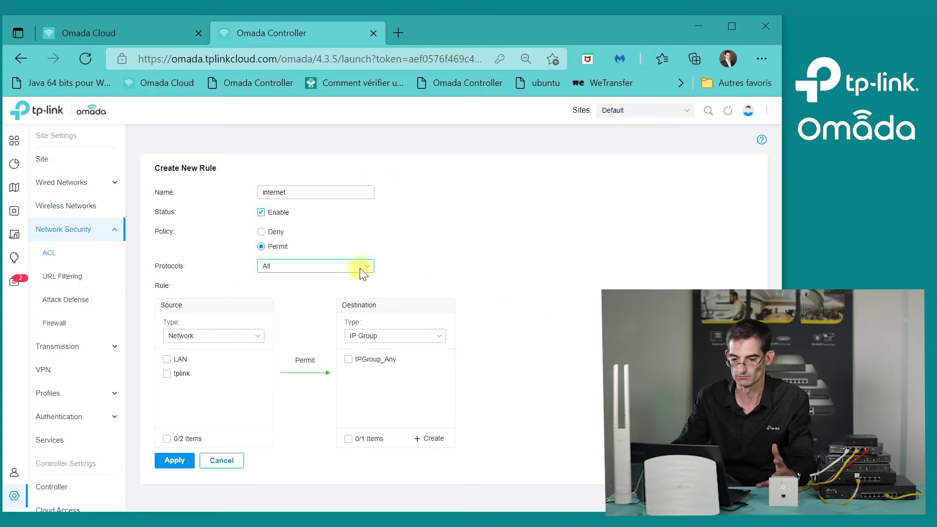
{"action": "left_click", "coordinate": [373, 267]}
{"action": "left_click", "coordinate": [376, 270]}
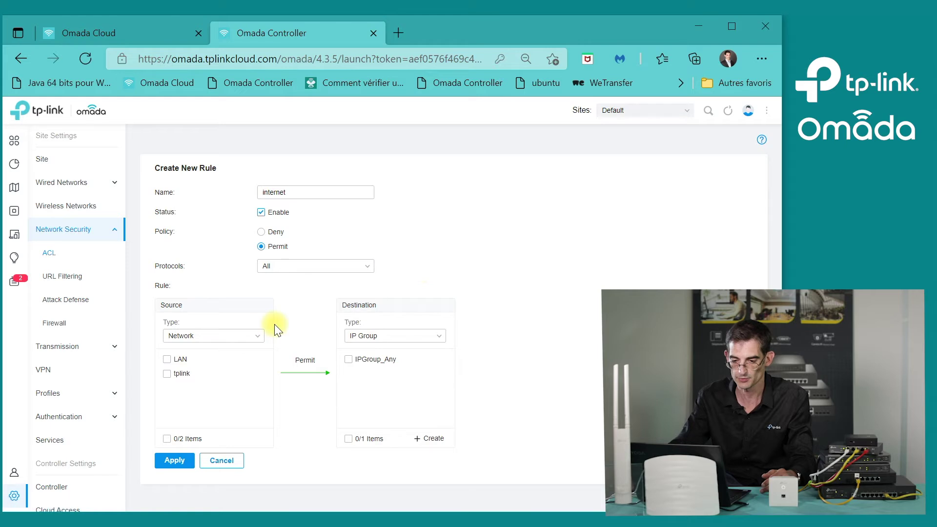
Select the LAN and tplink networks as source and IPGroup_Any as the IP group destination, and apply the rule.
{"action": "left_click", "coordinate": [167, 361]}
{"action": "left_click", "coordinate": [167, 374]}
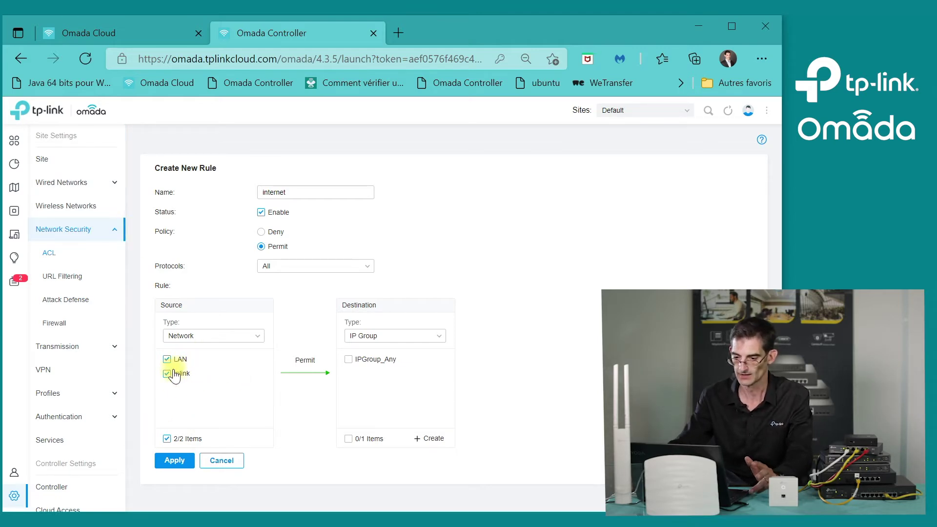
{"action": "left_click", "coordinate": [438, 337]}
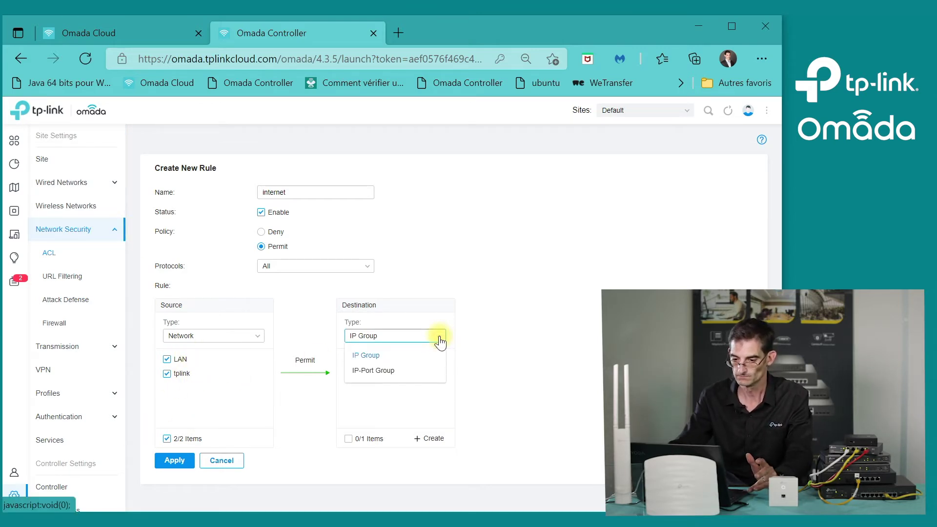
{"action": "left_click", "coordinate": [396, 356]}
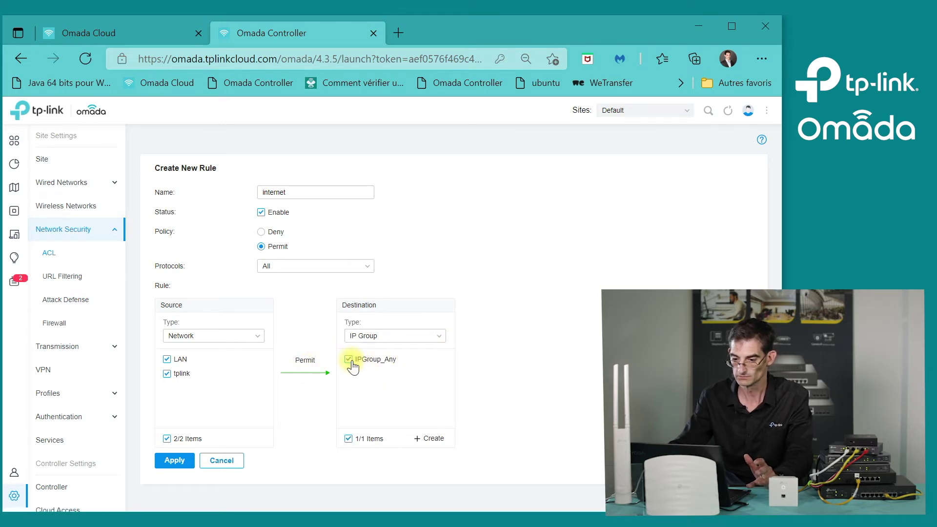
{"action": "left_click", "coordinate": [438, 341]}
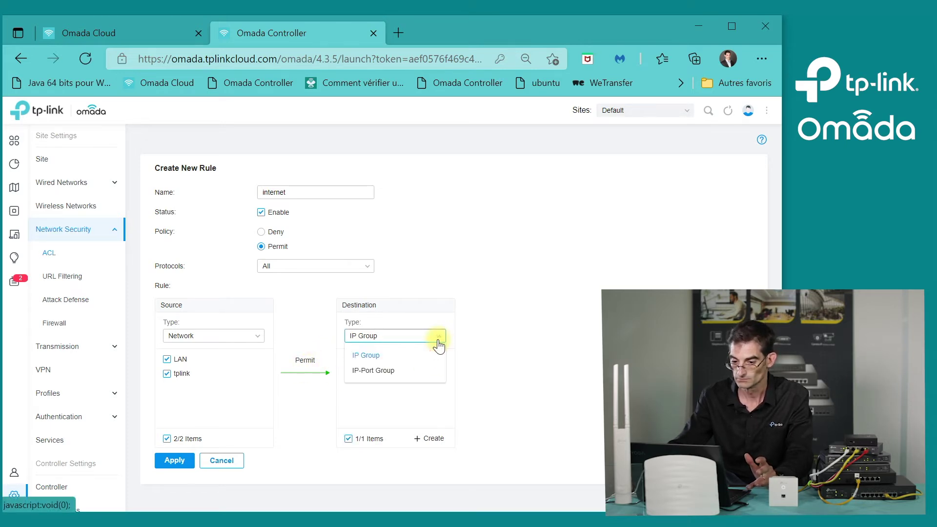
{"action": "left_click", "coordinate": [361, 355]}
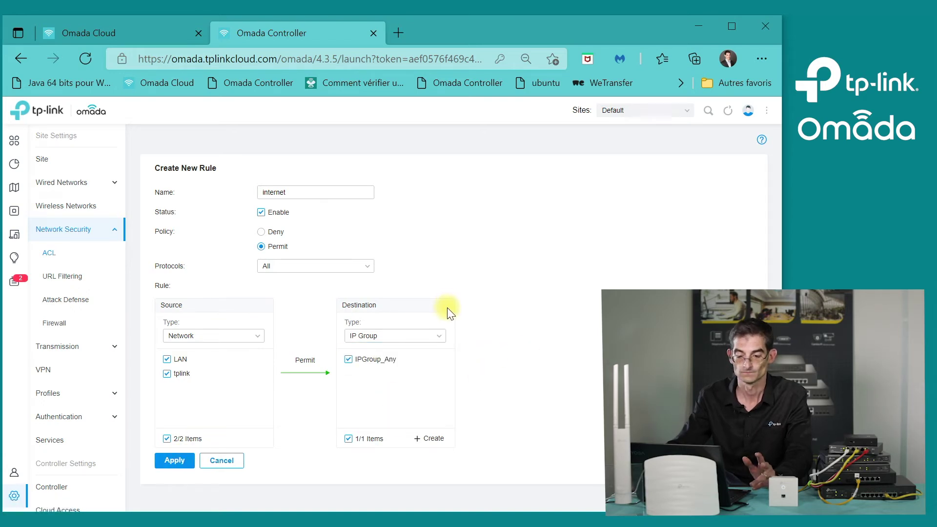
{"action": "left_click", "coordinate": [173, 461]}
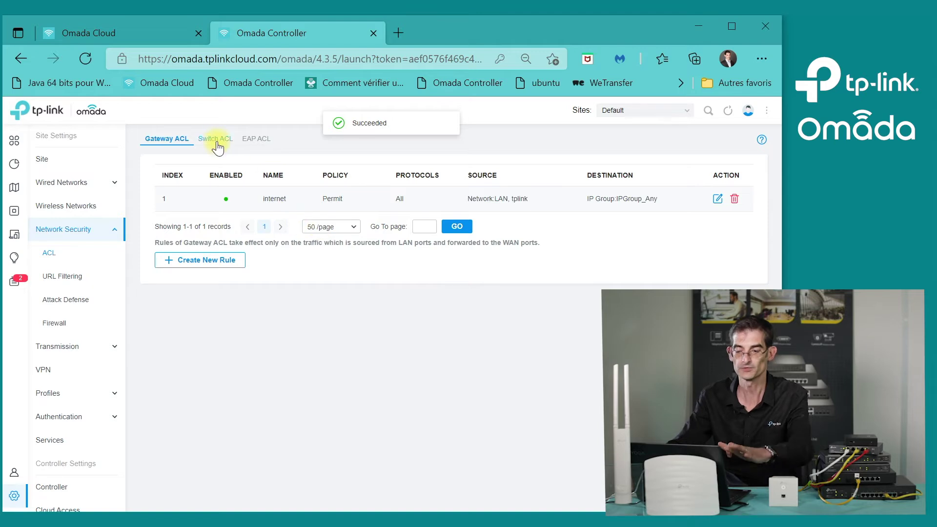
Check the switch ACL rules and view the wired LAN networks.
{"action": "left_click", "coordinate": [216, 140]}
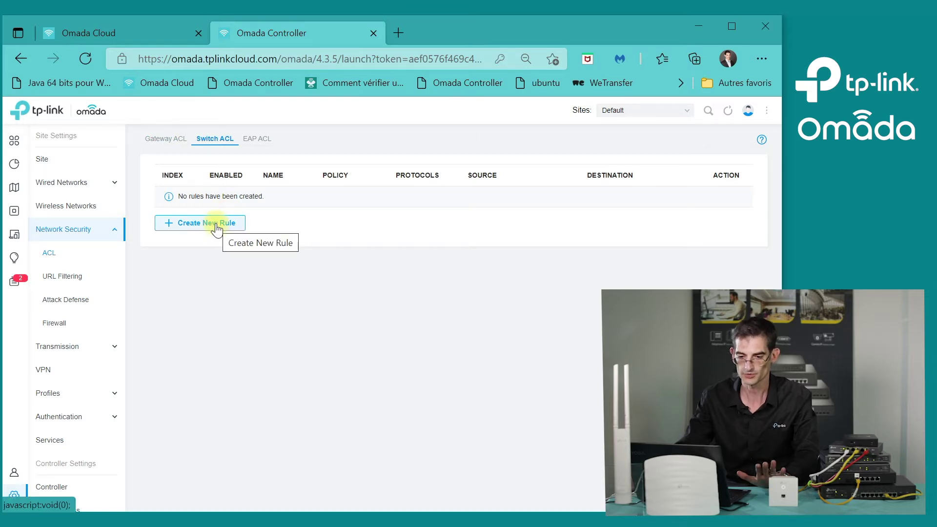
{"action": "left_click", "coordinate": [75, 183]}
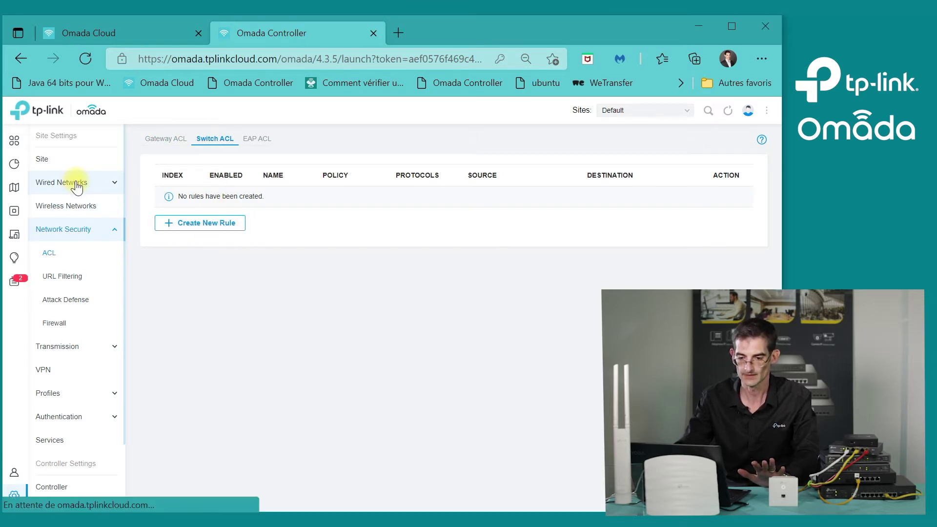
{"action": "left_click", "coordinate": [113, 185]}
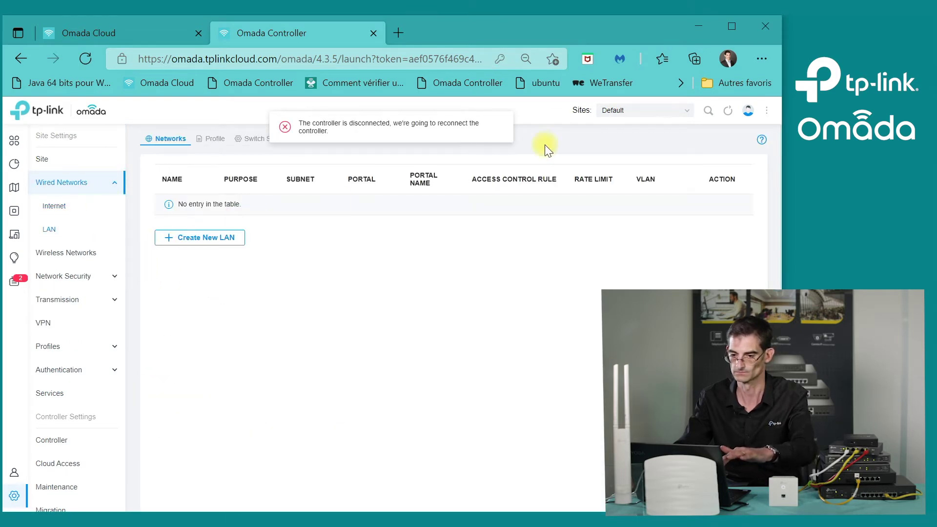
Try to refresh the controller data and open the wired network's Internet settings.
{"action": "right_click", "coordinate": [396, 258]}
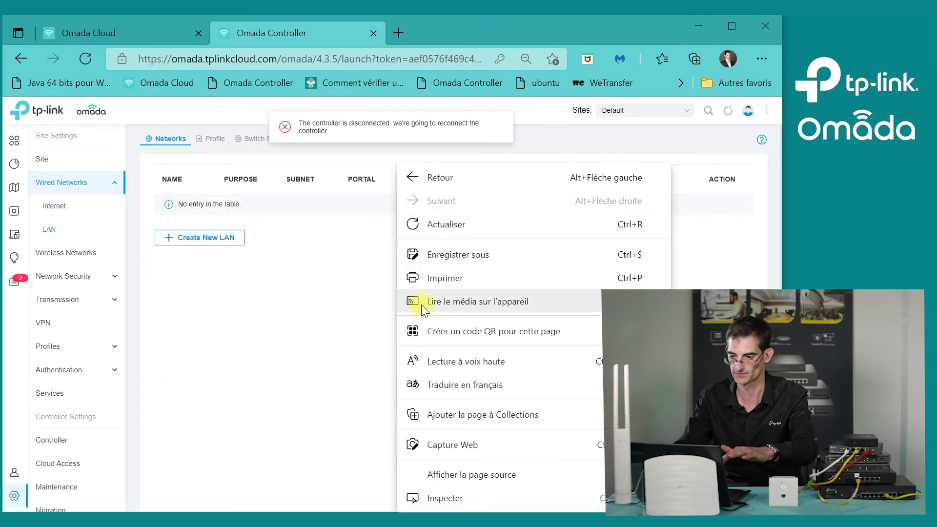
{"action": "left_click", "coordinate": [728, 112]}
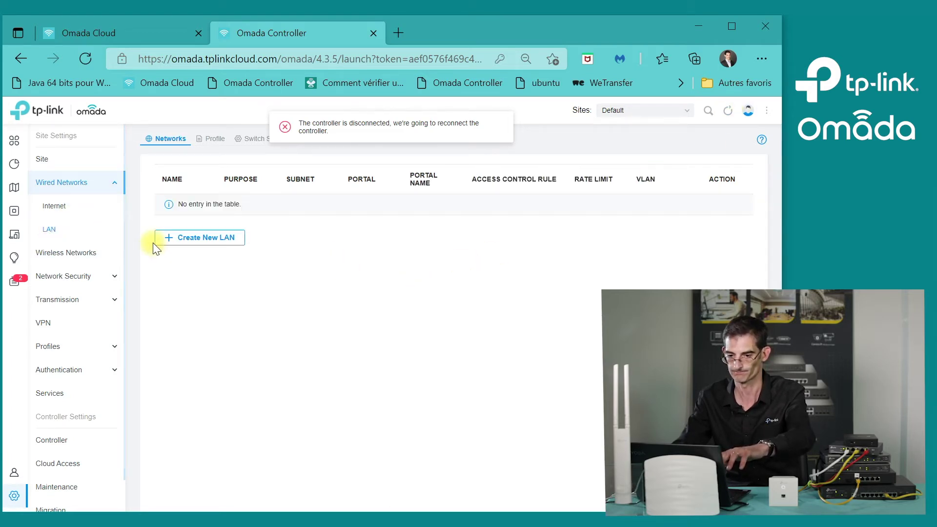
{"action": "left_click", "coordinate": [53, 206]}
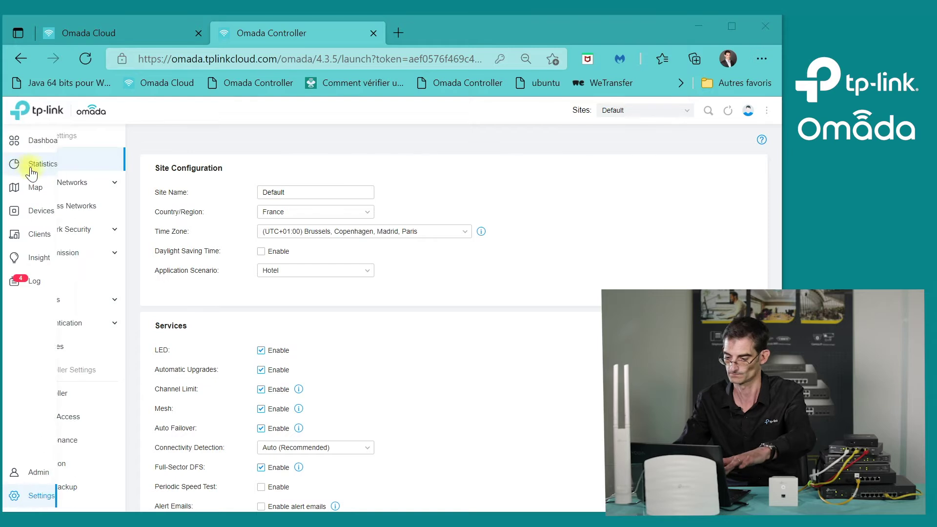
View the list of wired LAN networks in the site settings.
{"action": "left_click", "coordinate": [84, 183]}
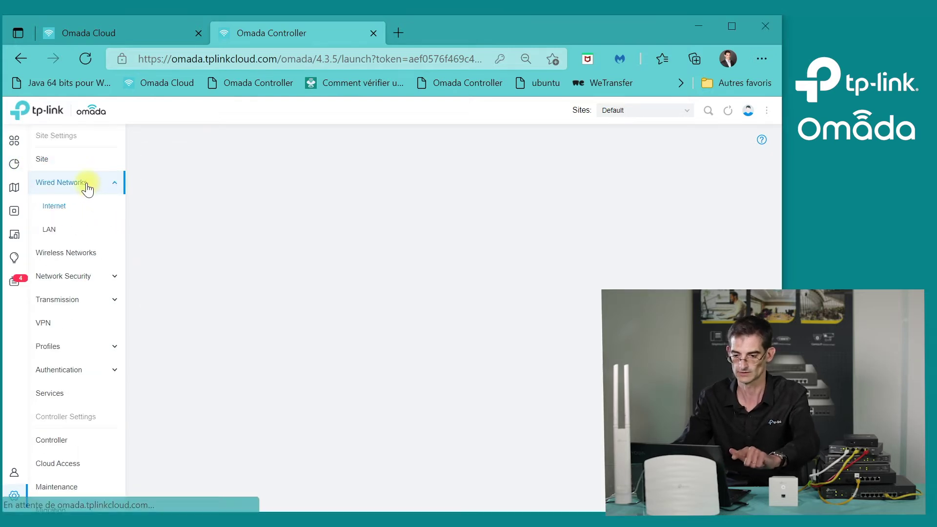
{"action": "left_click", "coordinate": [54, 231]}
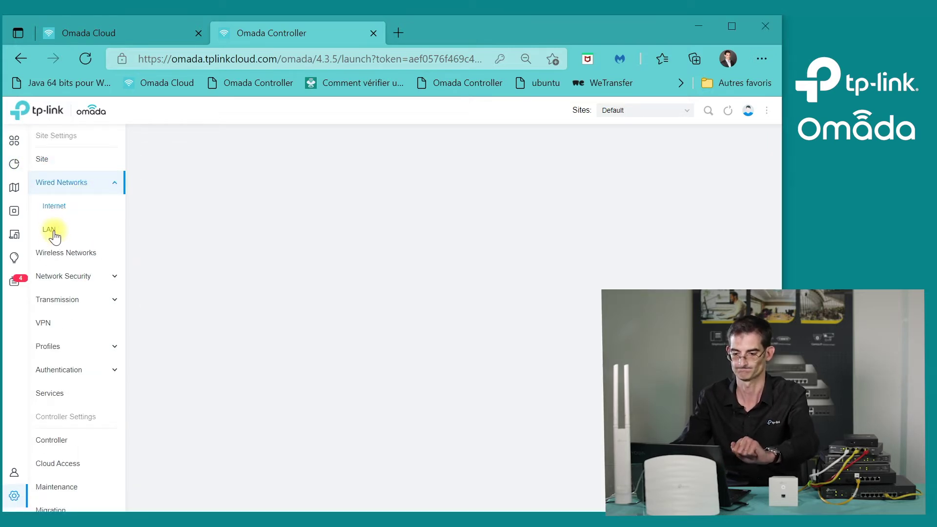
{"action": "left_click", "coordinate": [54, 231]}
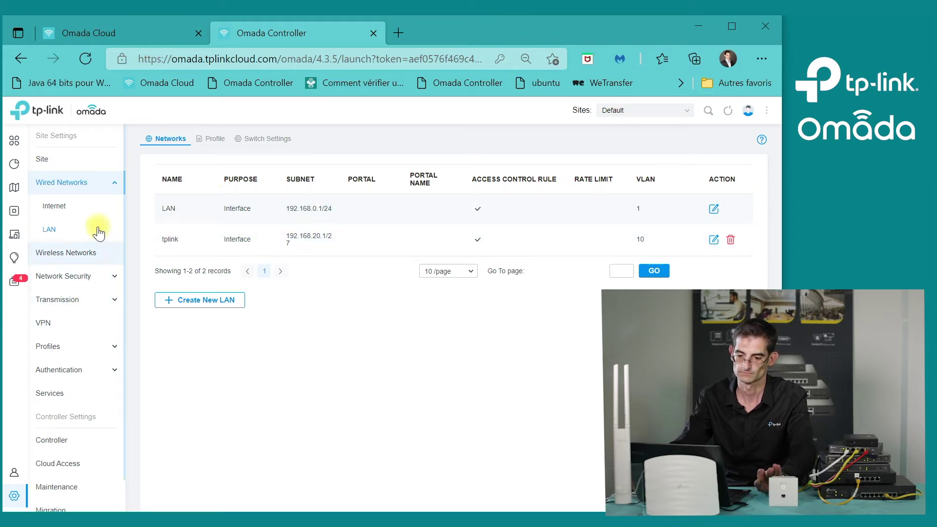
{"action": "left_click", "coordinate": [69, 277]}
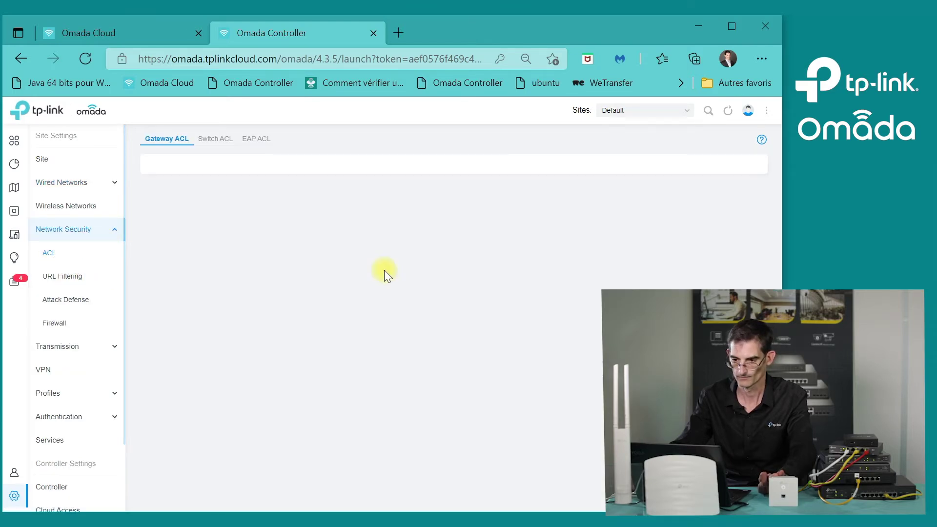
{"action": "left_click", "coordinate": [231, 260]}
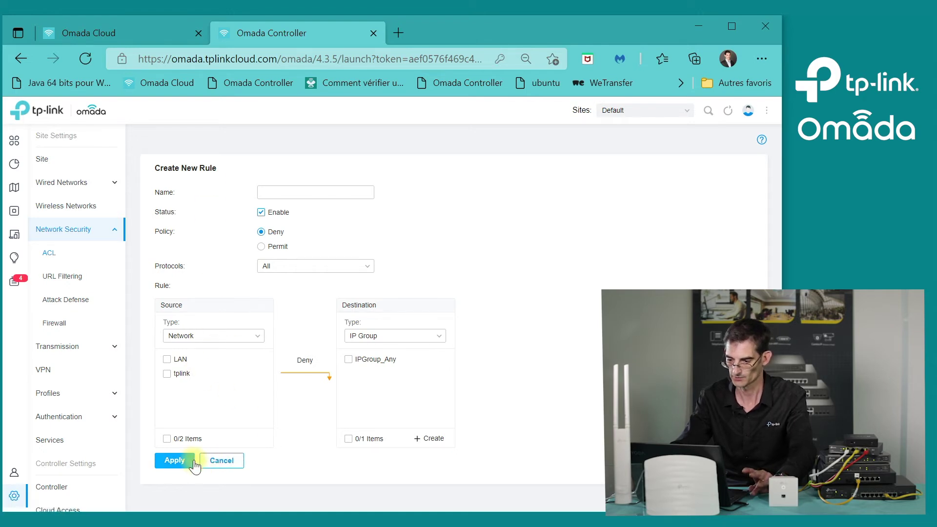
{"action": "left_click", "coordinate": [48, 259]}
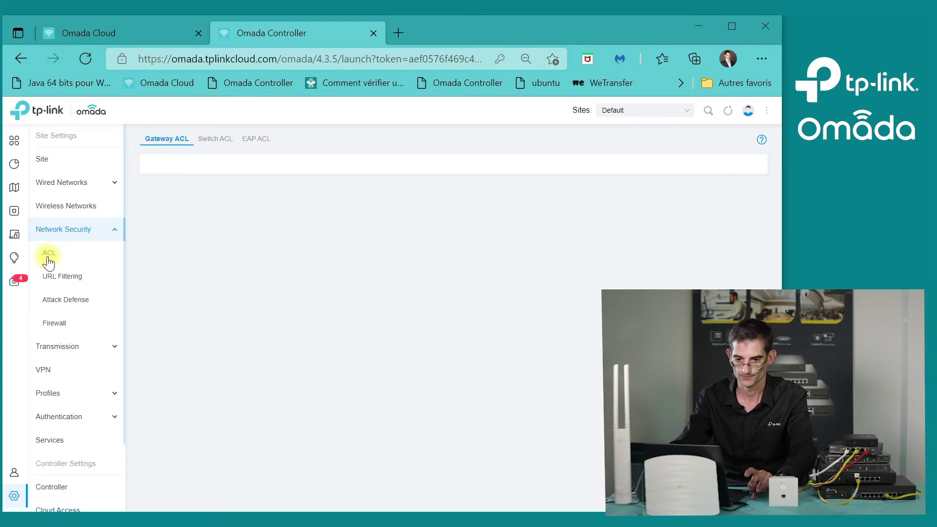
Start a new switch ACL rule named interdir, keeping its policy on Deny and its protocols on All.
{"action": "left_click", "coordinate": [222, 140]}
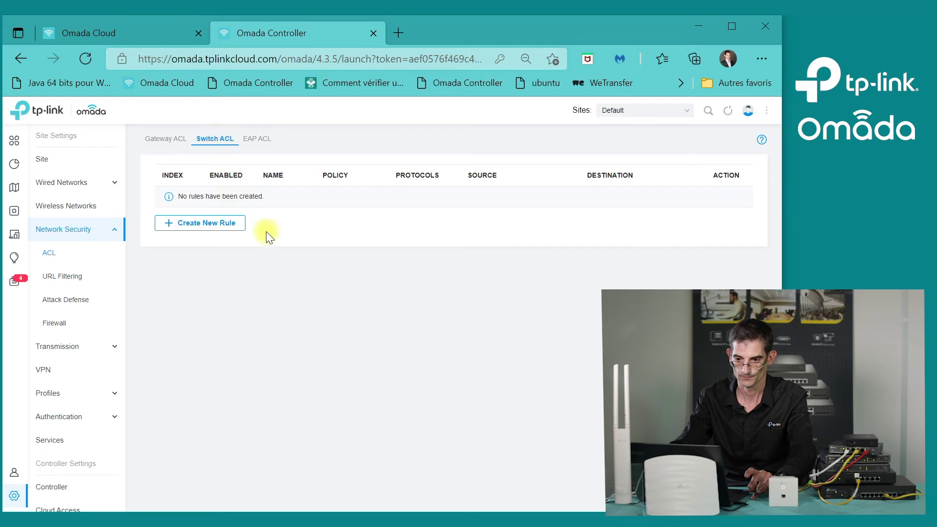
{"action": "left_click", "coordinate": [229, 225]}
{"action": "left_click", "coordinate": [343, 193]}
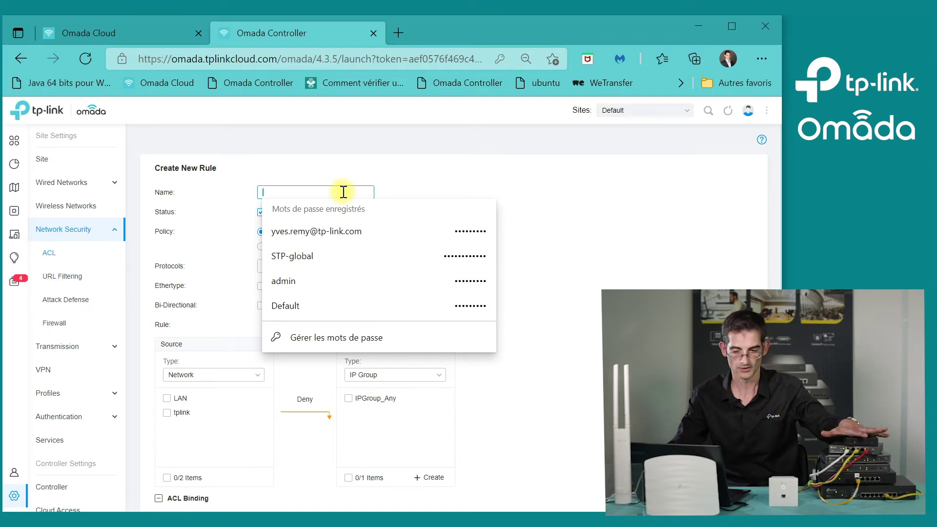
{"action": "type", "text": "inter"}
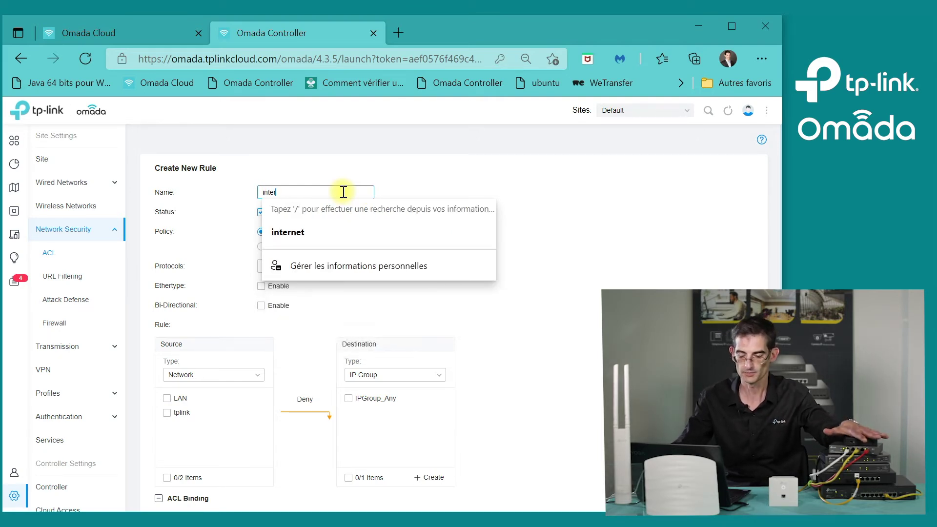
{"action": "type", "text": "dir"}
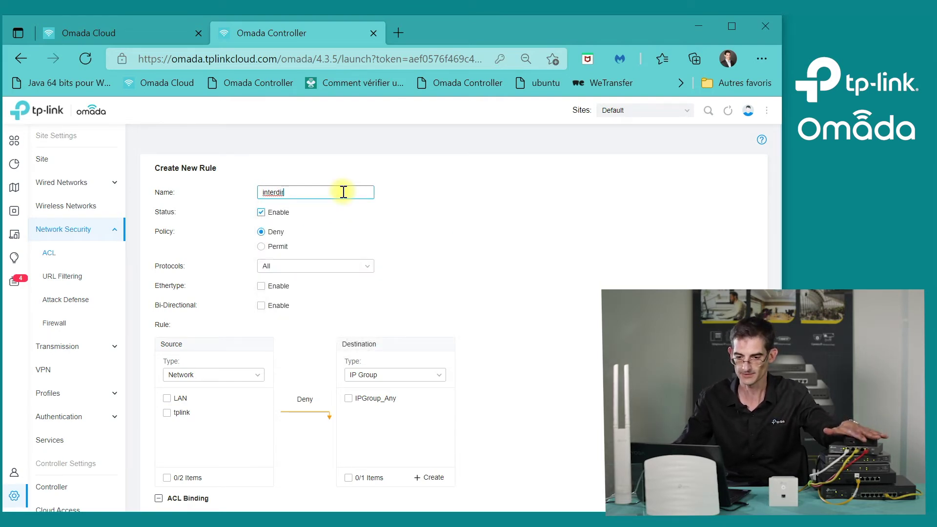
{"action": "left_click", "coordinate": [307, 266]}
{"action": "left_click", "coordinate": [427, 264]}
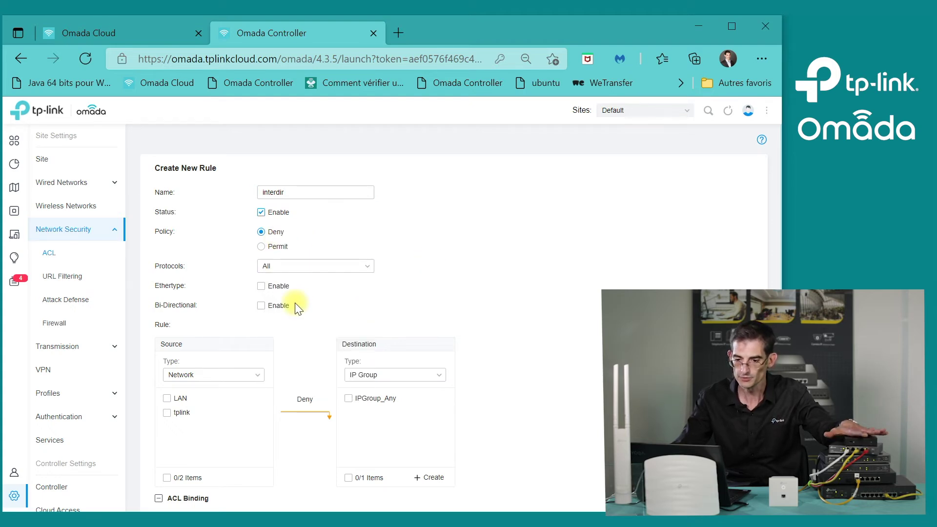
Select the LAN network as the rule's source and the tplink network as its destination.
{"action": "scroll", "coordinate": [298, 307], "scroll_direction": "down", "scroll_amount": 2}
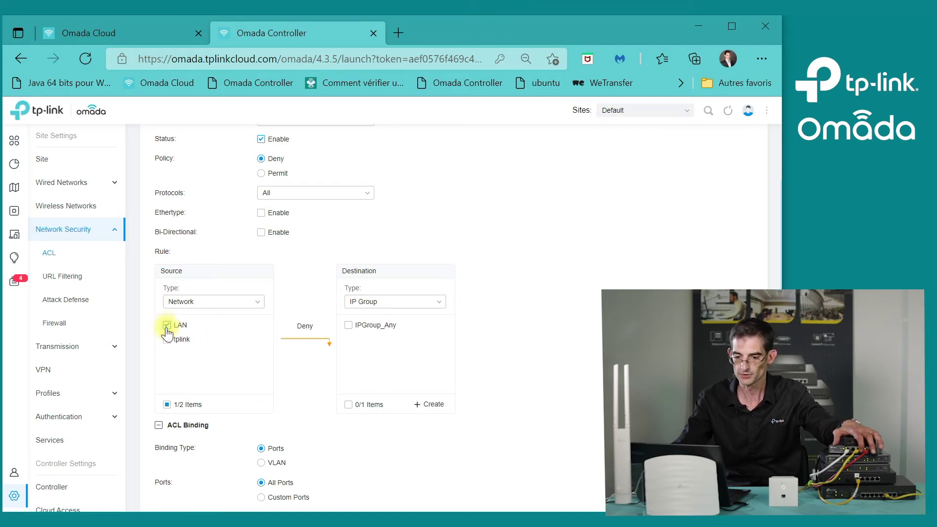
{"action": "left_click", "coordinate": [437, 306]}
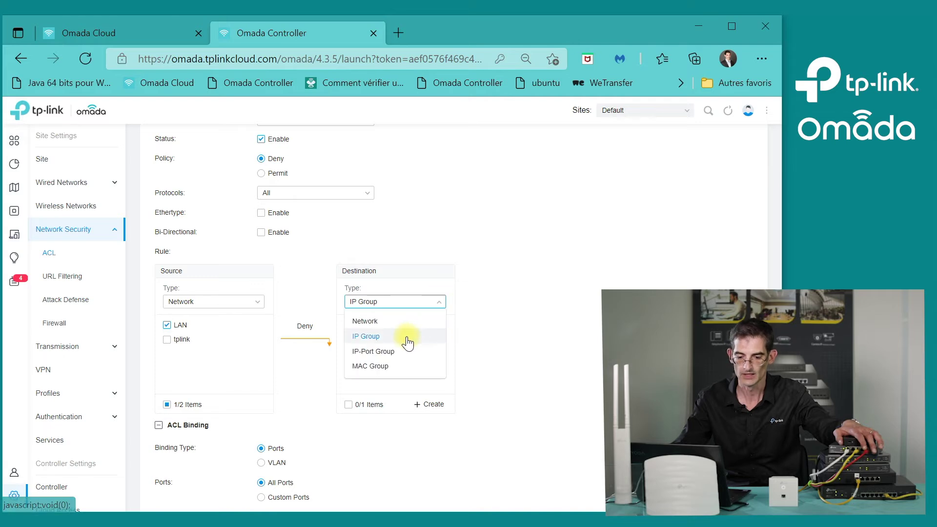
{"action": "left_click", "coordinate": [392, 324]}
{"action": "left_click", "coordinate": [348, 339]}
Check the rule's VLAN binding options, return the binding to all ports, and apply the switch rule.
{"action": "scroll", "coordinate": [279, 429], "scroll_direction": "down", "scroll_amount": 1}
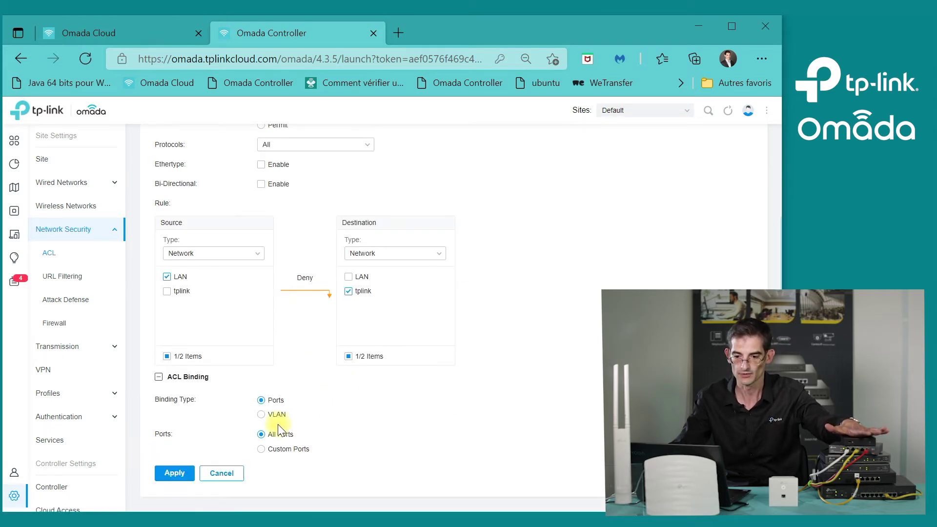
{"action": "left_click", "coordinate": [265, 417]}
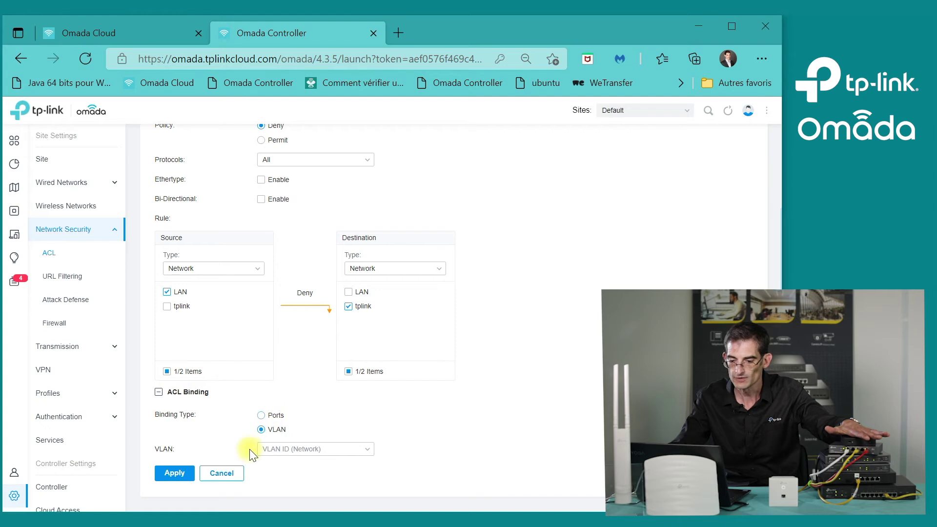
{"action": "left_click", "coordinate": [367, 449]}
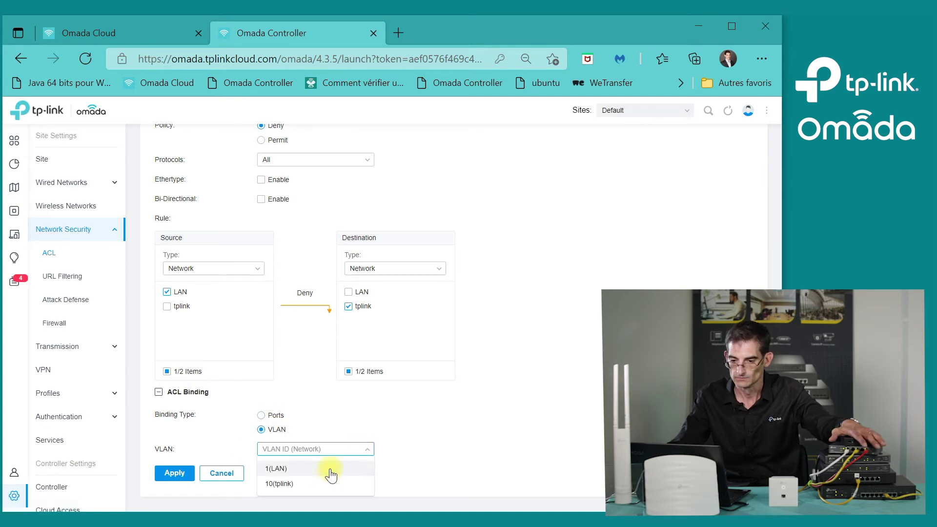
{"action": "left_click", "coordinate": [328, 445]}
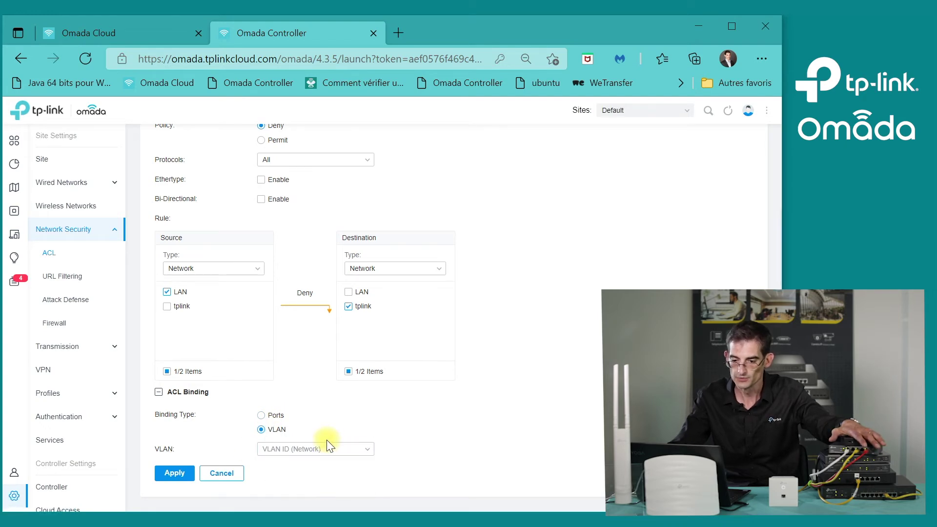
{"action": "left_click", "coordinate": [271, 415]}
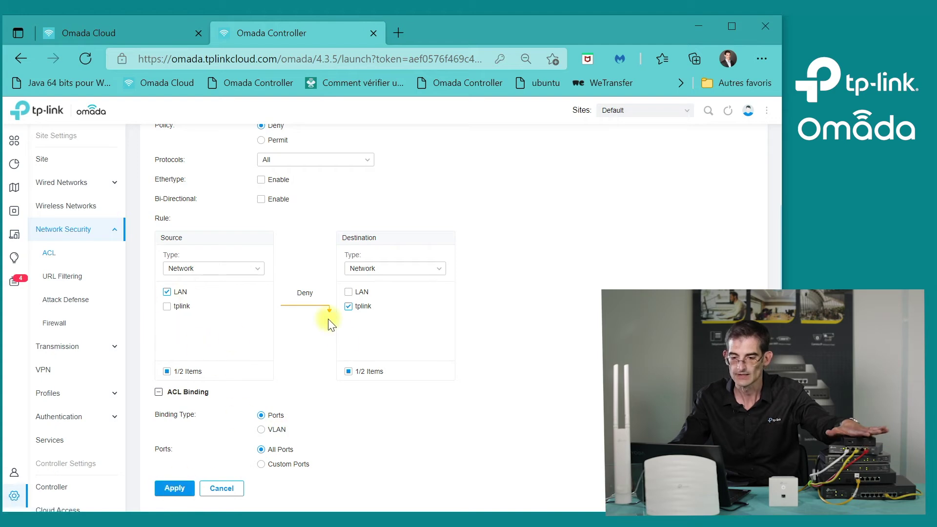
{"action": "left_click", "coordinate": [185, 490]}
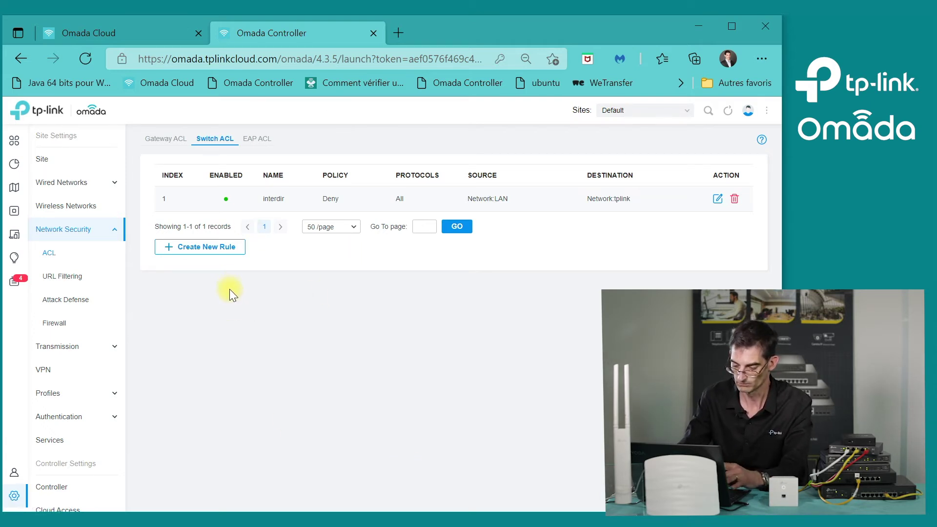
Start a new EAP ACL rule with the LAN network as source and the tplink network as destination.
{"action": "left_click", "coordinate": [262, 141]}
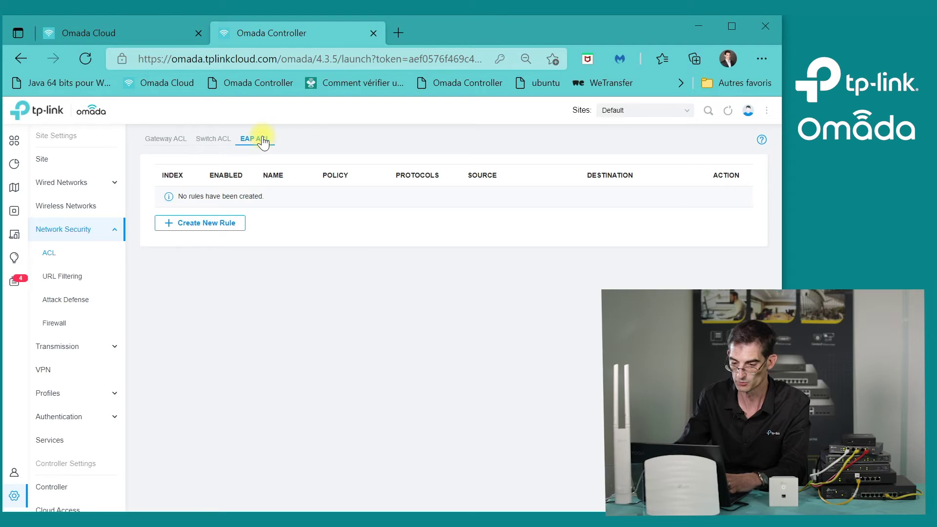
{"action": "left_click", "coordinate": [220, 229]}
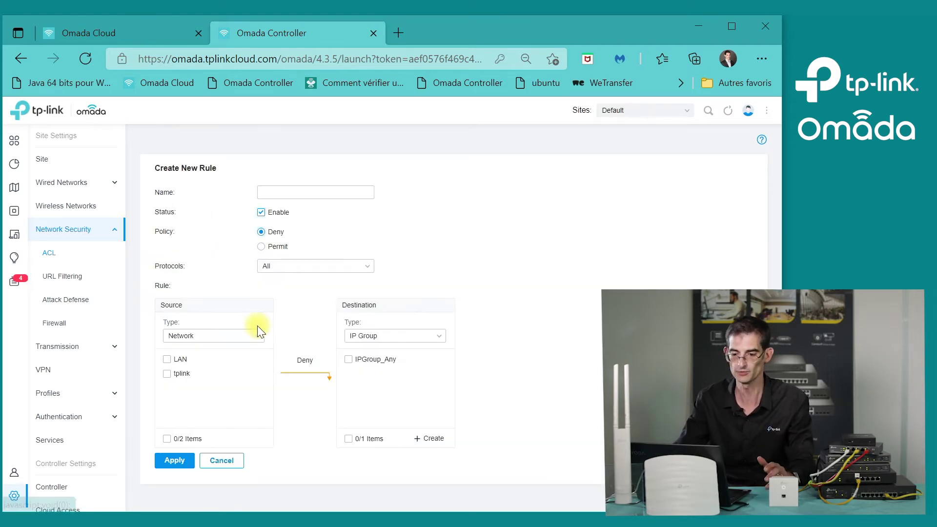
{"action": "left_click", "coordinate": [167, 359]}
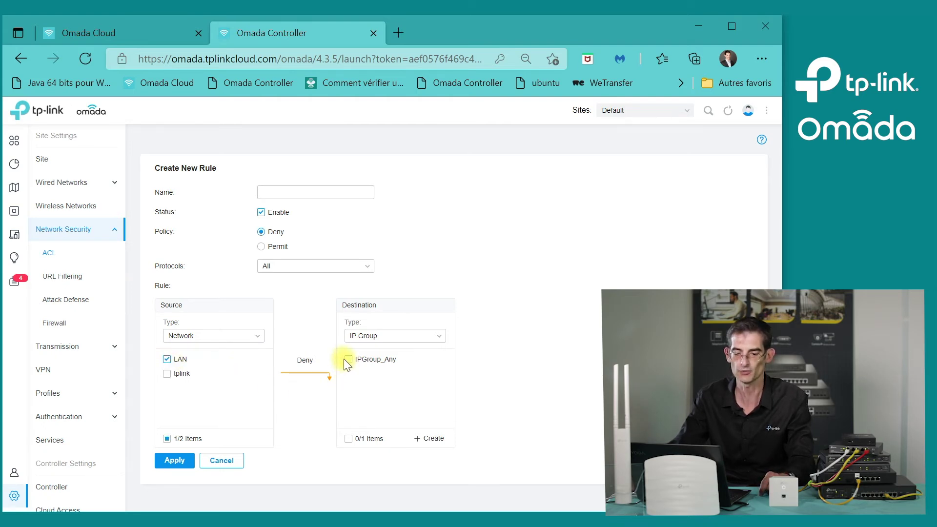
{"action": "left_click", "coordinate": [437, 336]}
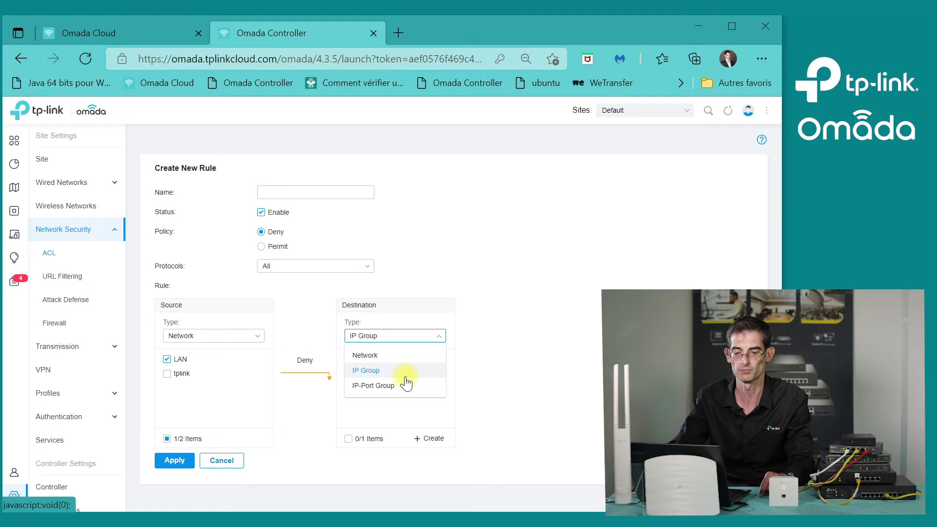
{"action": "left_click", "coordinate": [386, 357]}
{"action": "left_click", "coordinate": [351, 374]}
Name the EAP rule wifiinterdit, keep its policy on Deny, and apply it.
{"action": "left_click", "coordinate": [306, 190]}
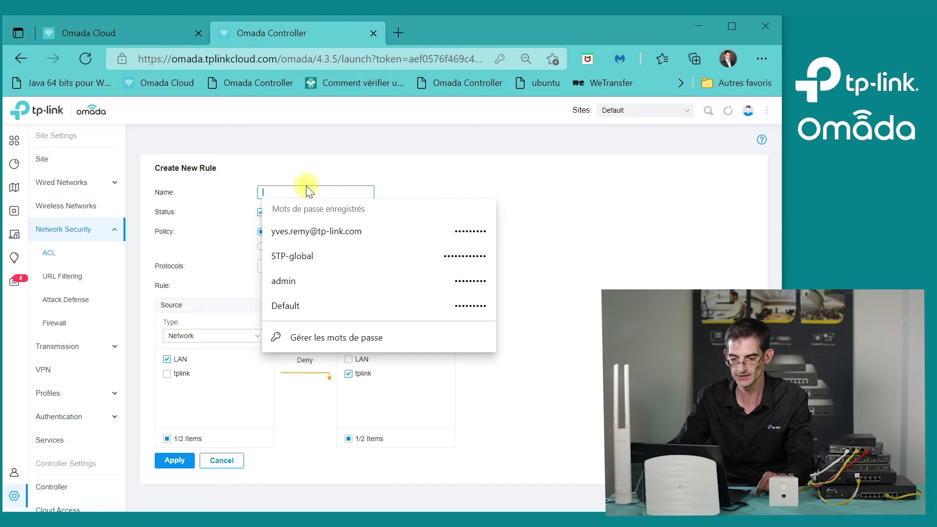
{"action": "type", "text": "wifii"}
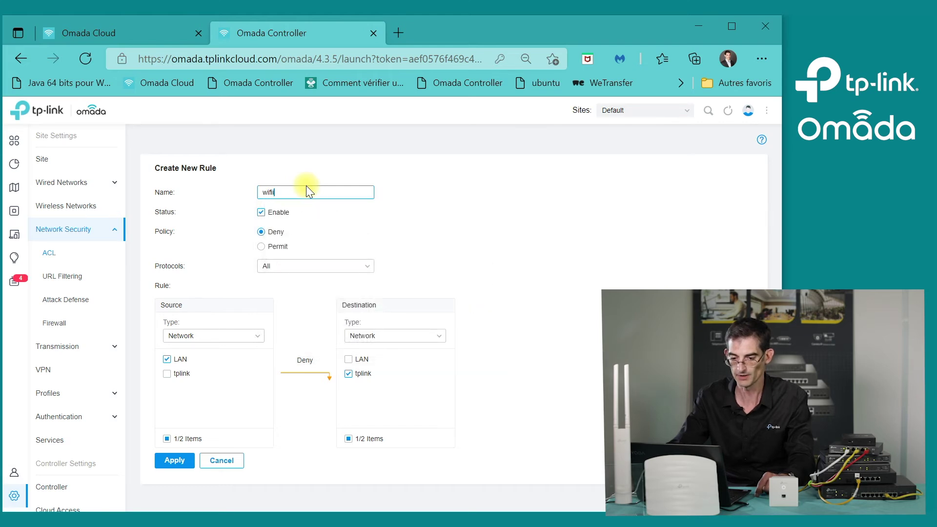
{"action": "type", "text": "interdit"}
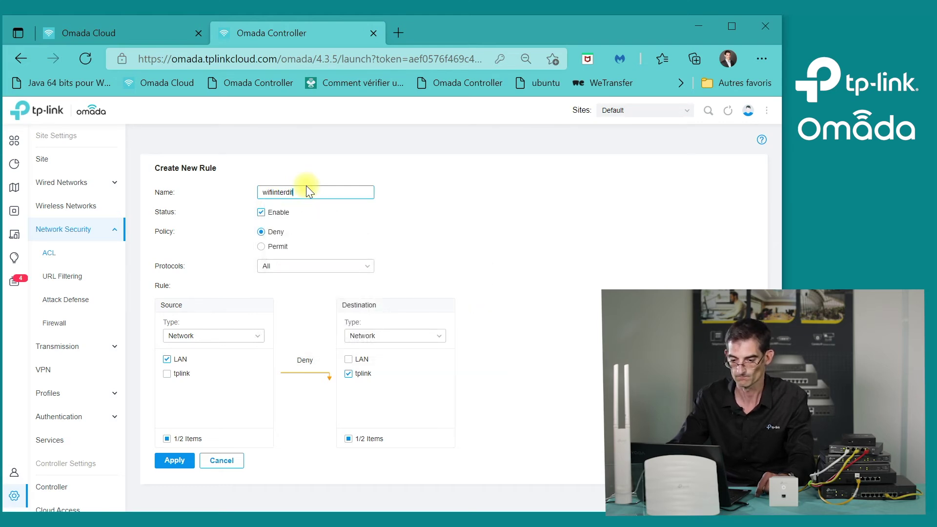
{"action": "left_click", "coordinate": [273, 248]}
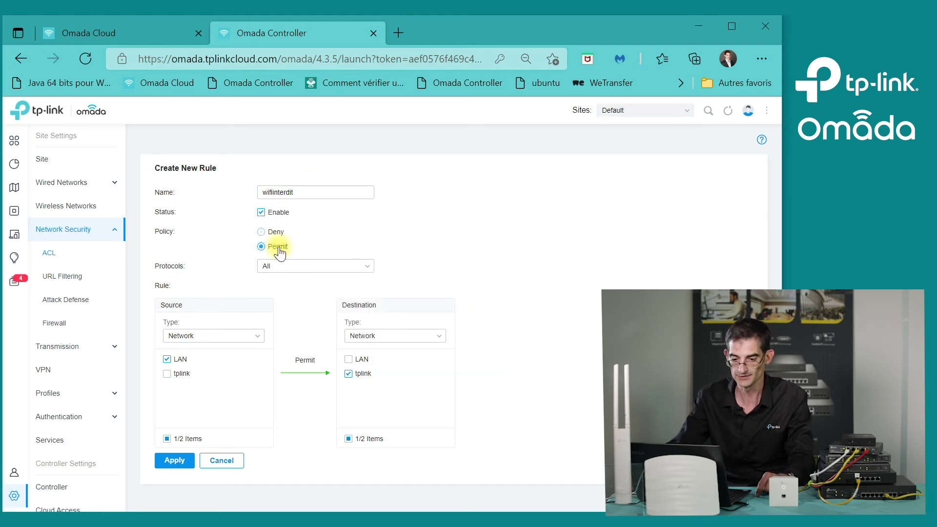
{"action": "left_click", "coordinate": [271, 233]}
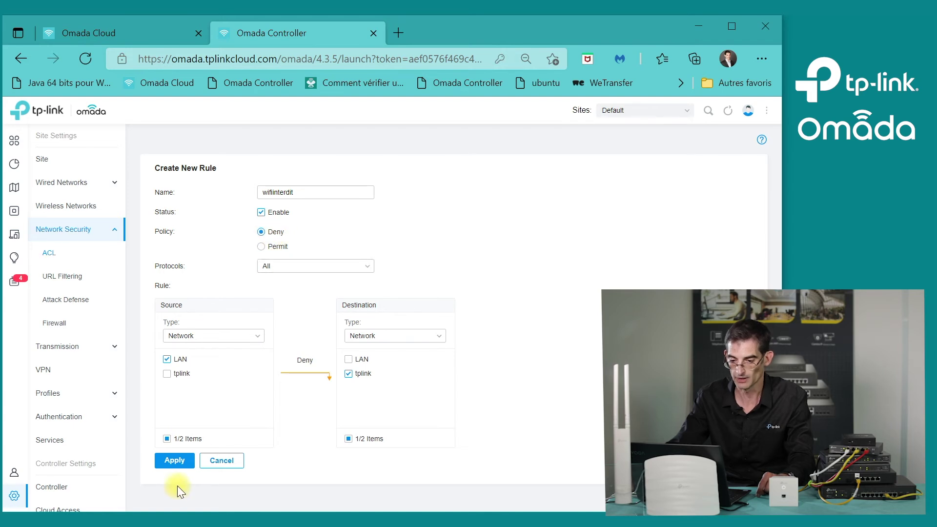
{"action": "left_click", "coordinate": [182, 460]}
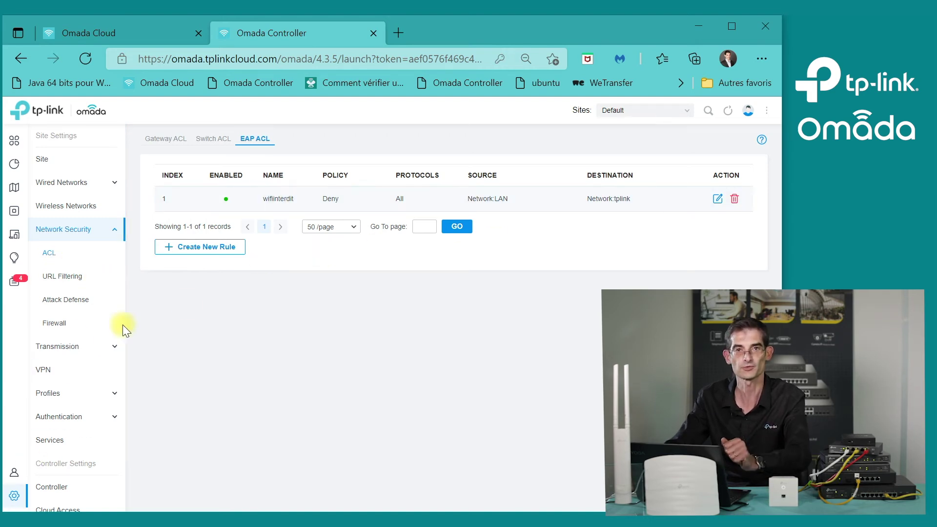
Start a new authentication portal, enable it, and name it invite.
{"action": "scroll", "coordinate": [76, 363], "scroll_direction": "down", "scroll_amount": 2}
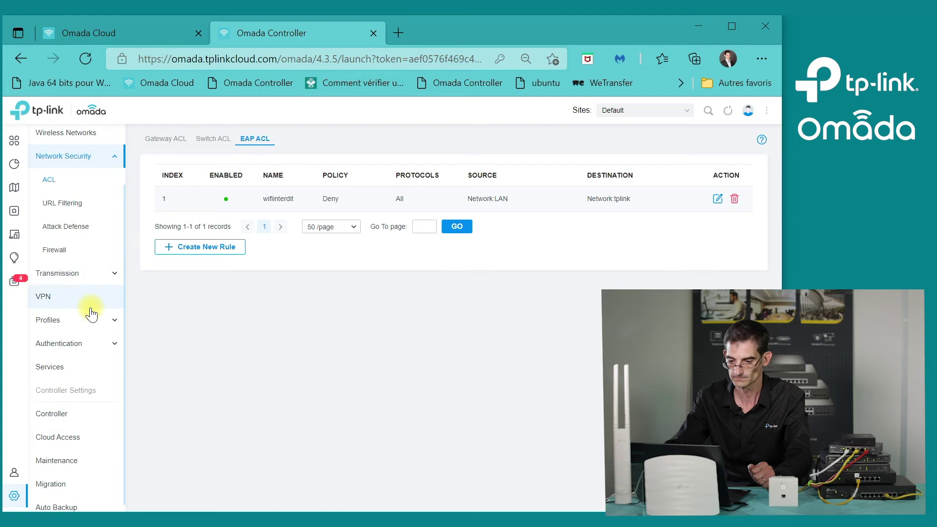
{"action": "left_click", "coordinate": [94, 344]}
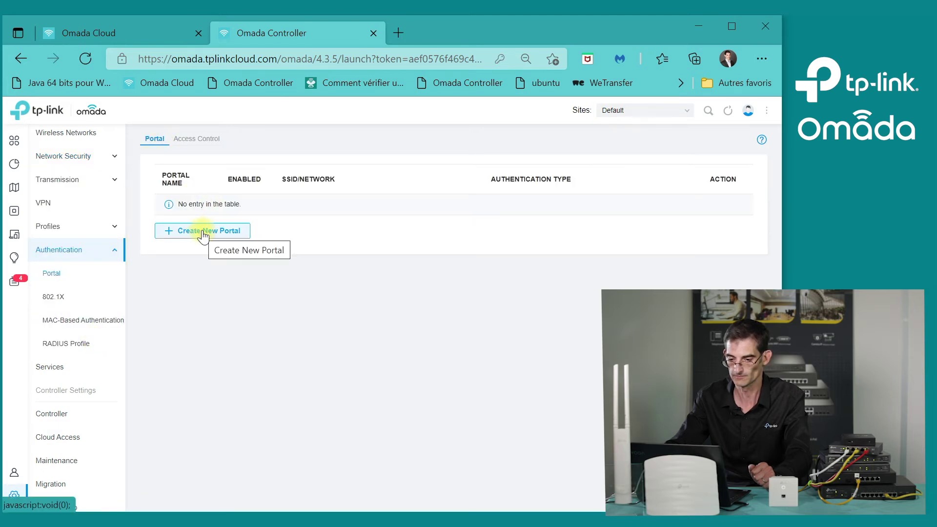
{"action": "left_click", "coordinate": [202, 230]}
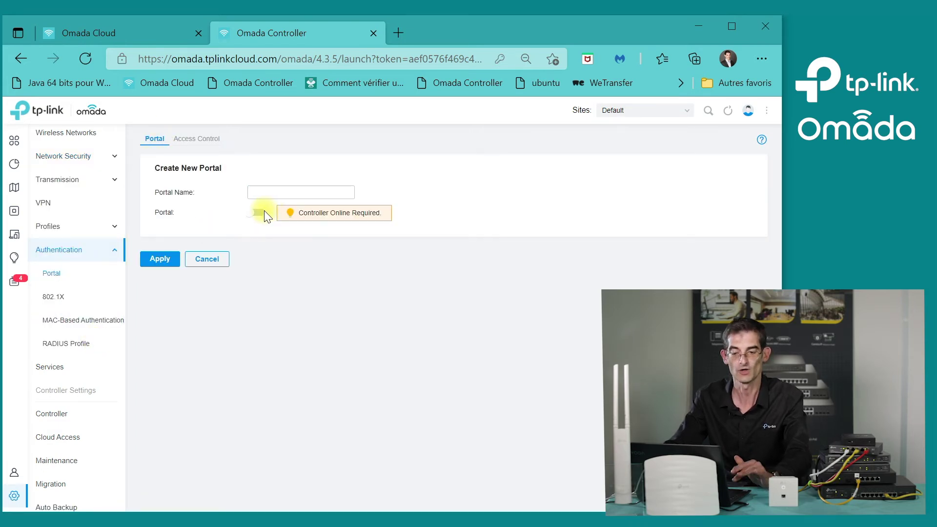
{"action": "left_click", "coordinate": [270, 191]}
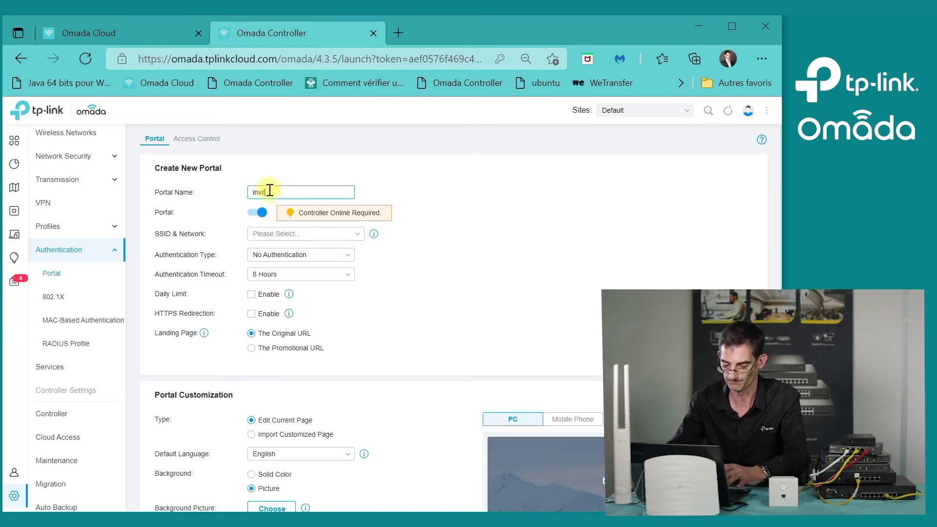
{"action": "type", "text": "invite"}
Correct the portal name to invite, without the accented letter.
{"action": "scroll", "coordinate": [407, 239], "scroll_direction": "down", "scroll_amount": 2}
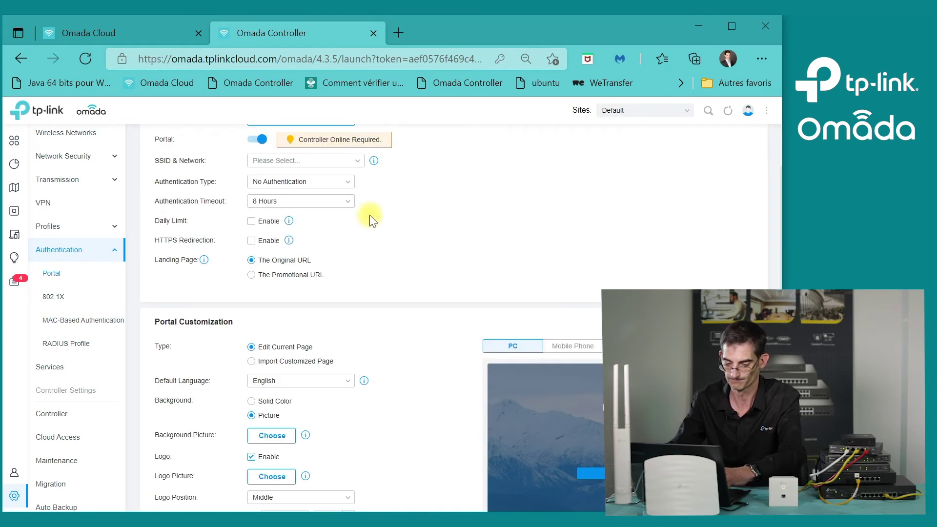
{"action": "left_click", "coordinate": [349, 195]}
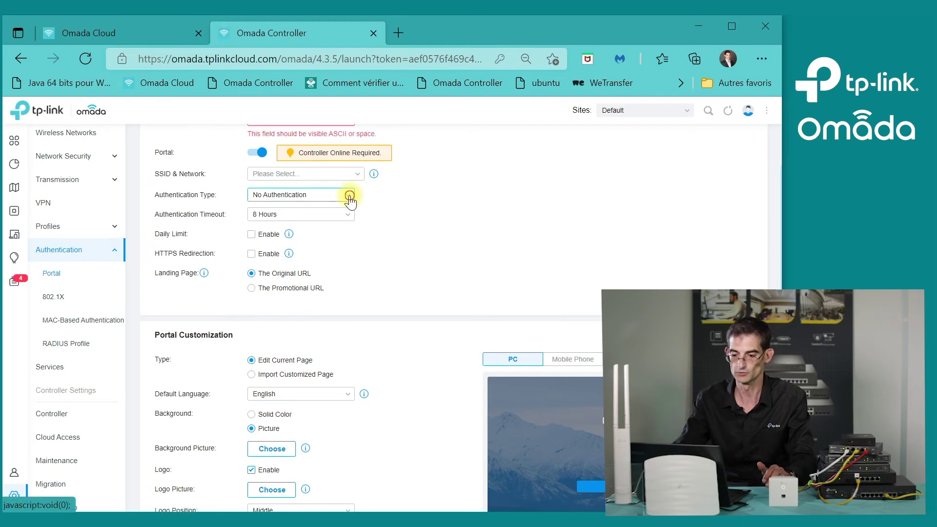
{"action": "left_click", "coordinate": [347, 205]}
{"action": "scroll", "coordinate": [454, 188], "scroll_direction": "up", "scroll_amount": 2}
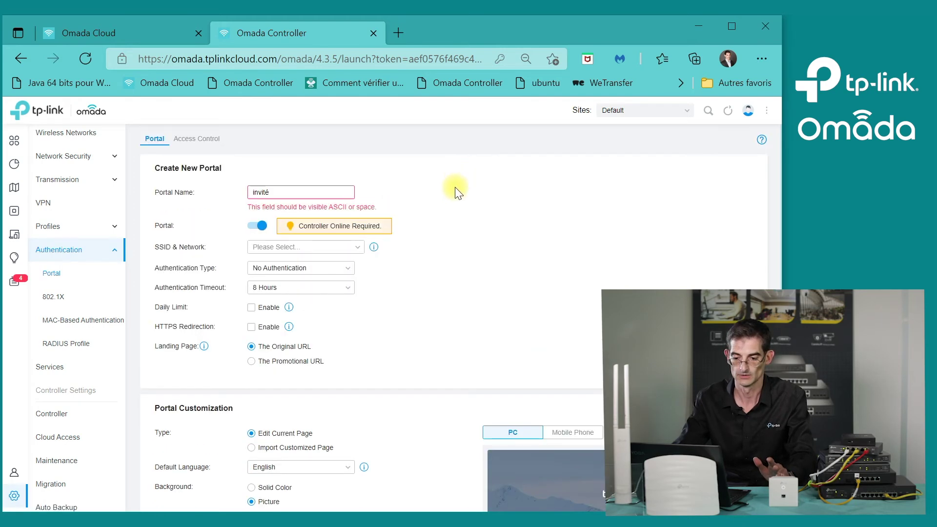
{"action": "left_click", "coordinate": [297, 194]}
{"action": "key", "text": "BackSpace"}
{"action": "type", "text": "e"}
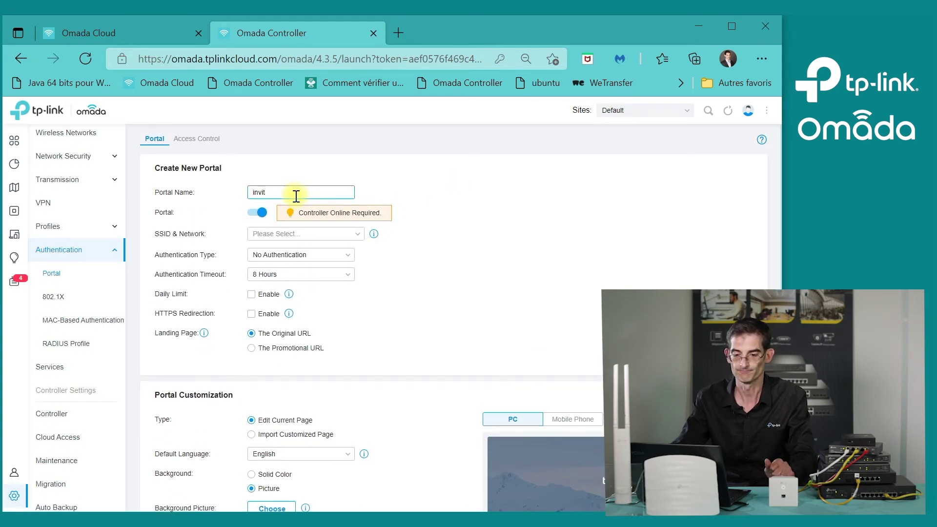
{"action": "left_click_drag", "start_coordinate": [523, 288], "coordinate": [300, 214]}
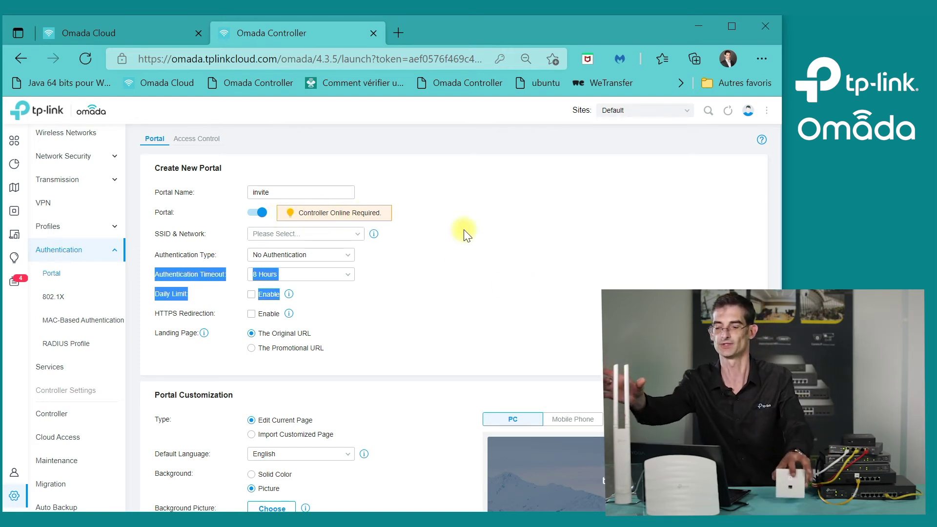
Assign the portal to the tplink-30 wireless network.
{"action": "left_click", "coordinate": [358, 265]}
{"action": "left_click", "coordinate": [353, 234]}
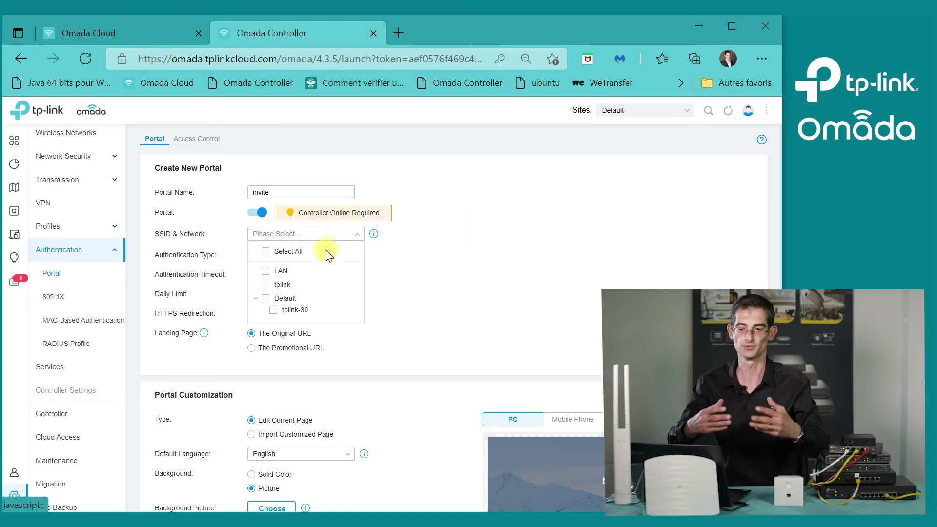
{"action": "left_click", "coordinate": [273, 312]}
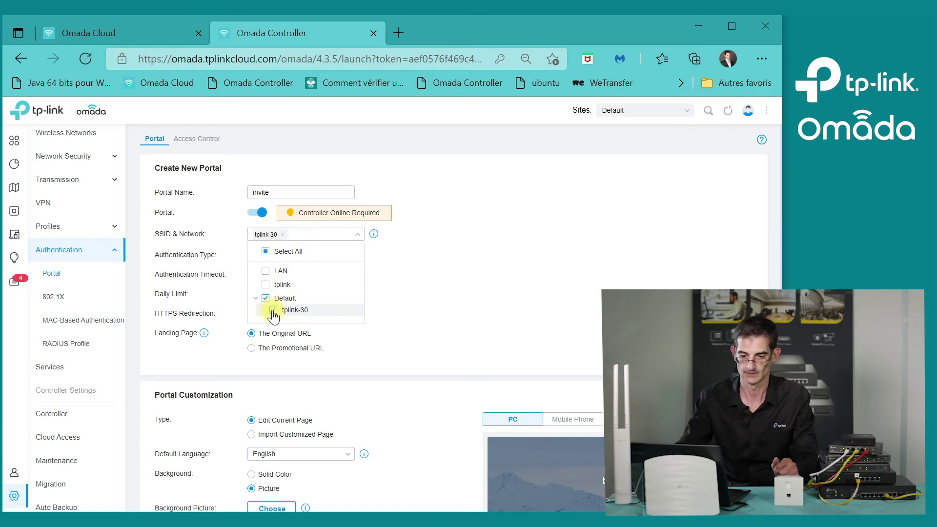
Set the portal's authentication type to Hotspot and enable the Voucher type.
{"action": "scroll", "coordinate": [360, 230], "scroll_direction": "down", "scroll_amount": 2}
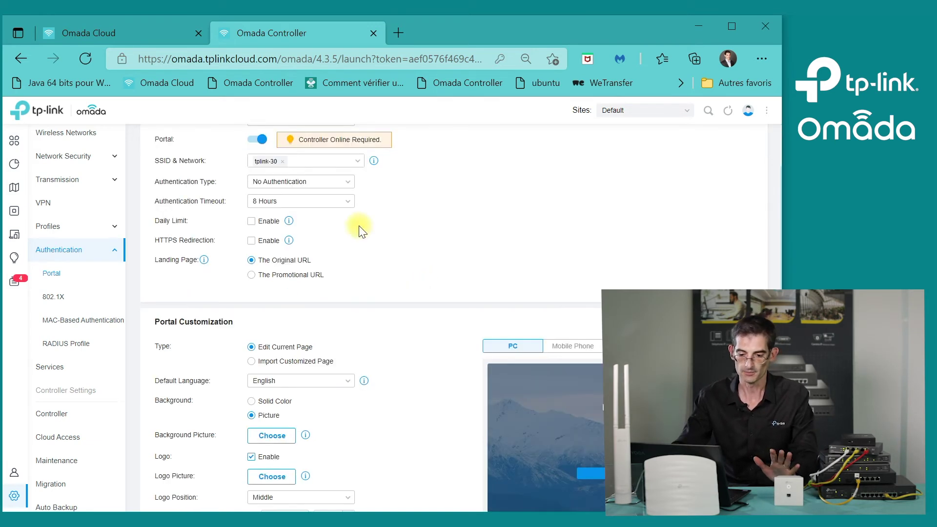
{"action": "left_click", "coordinate": [350, 184]}
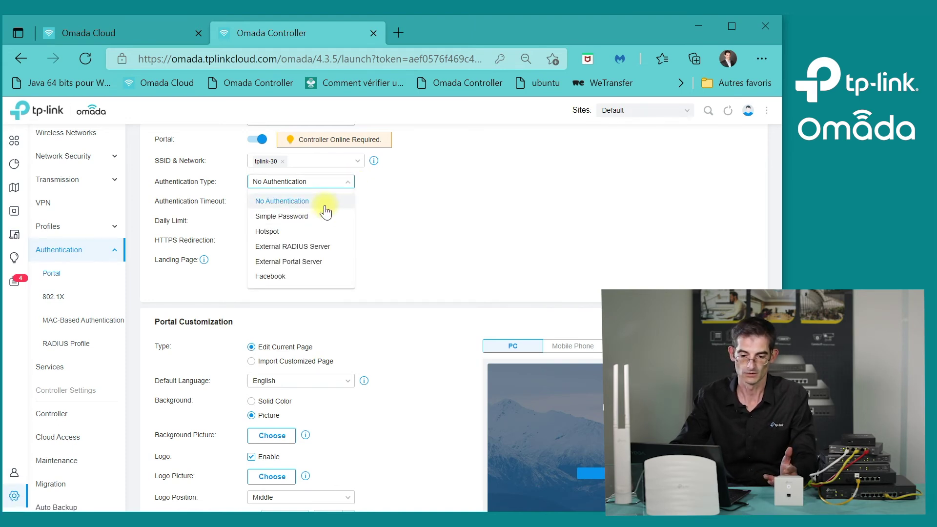
{"action": "left_click", "coordinate": [287, 233]}
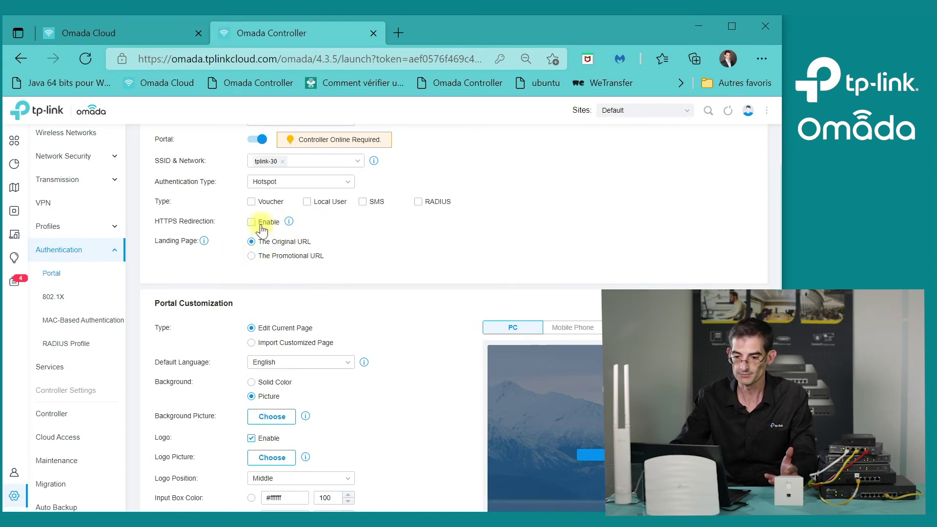
{"action": "left_click", "coordinate": [252, 202]}
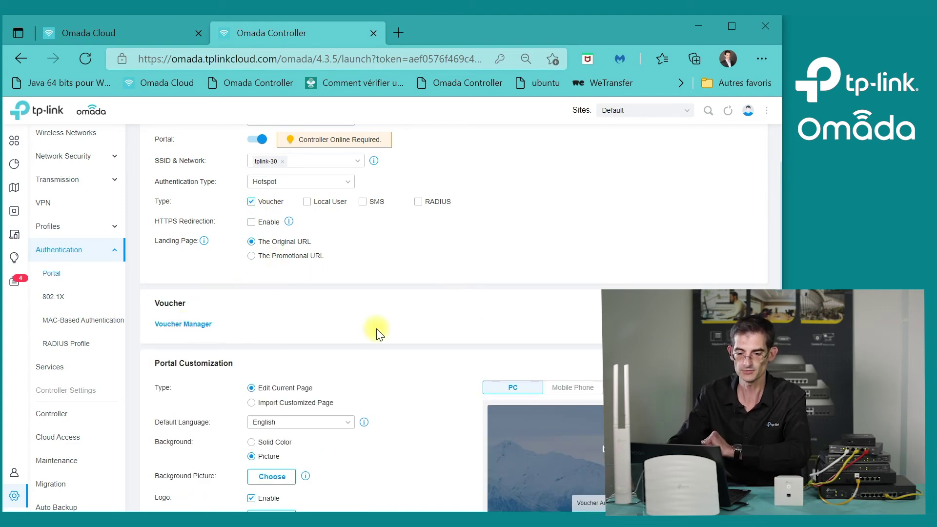
Set the portal page's default language to Français.
{"action": "scroll", "coordinate": [378, 327], "scroll_direction": "down", "scroll_amount": 4}
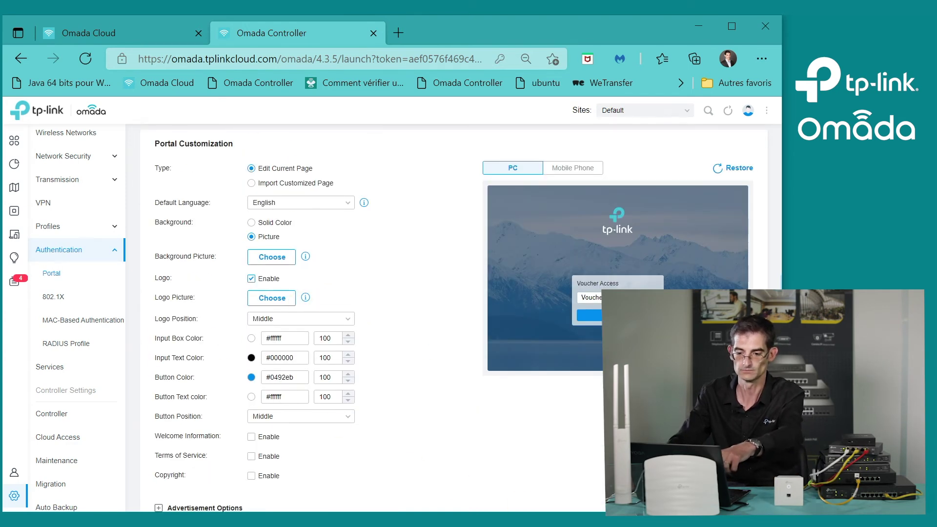
{"action": "left_click", "coordinate": [349, 209]}
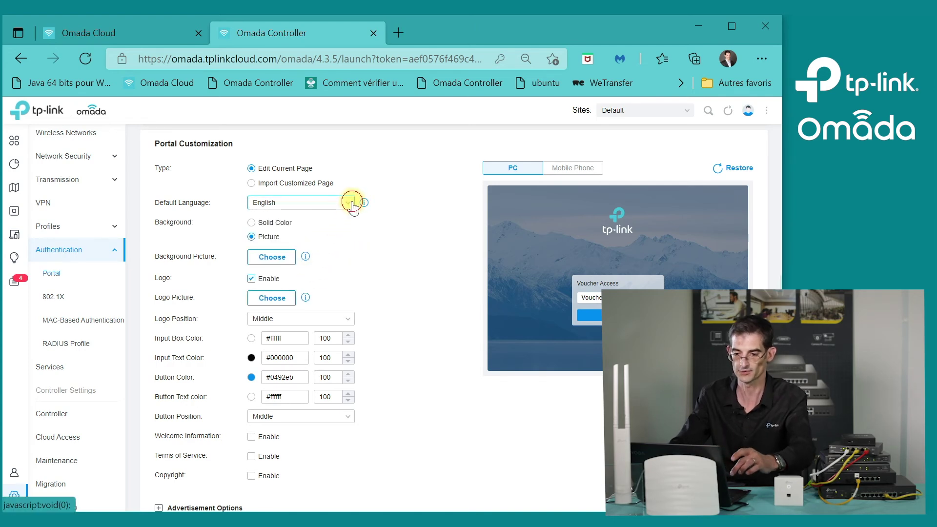
{"action": "left_click", "coordinate": [343, 203]}
{"action": "left_click", "coordinate": [288, 298]}
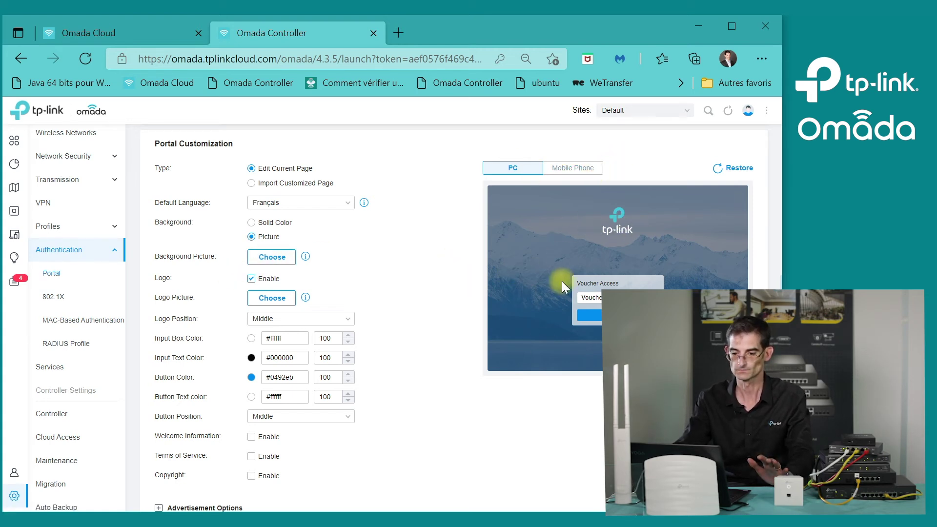
Add Local User as a second hotspot authentication type for the portal.
{"action": "scroll", "coordinate": [595, 315], "scroll_direction": "up", "scroll_amount": 5}
{"action": "scroll", "coordinate": [602, 342], "scroll_direction": "down", "scroll_amount": 2}
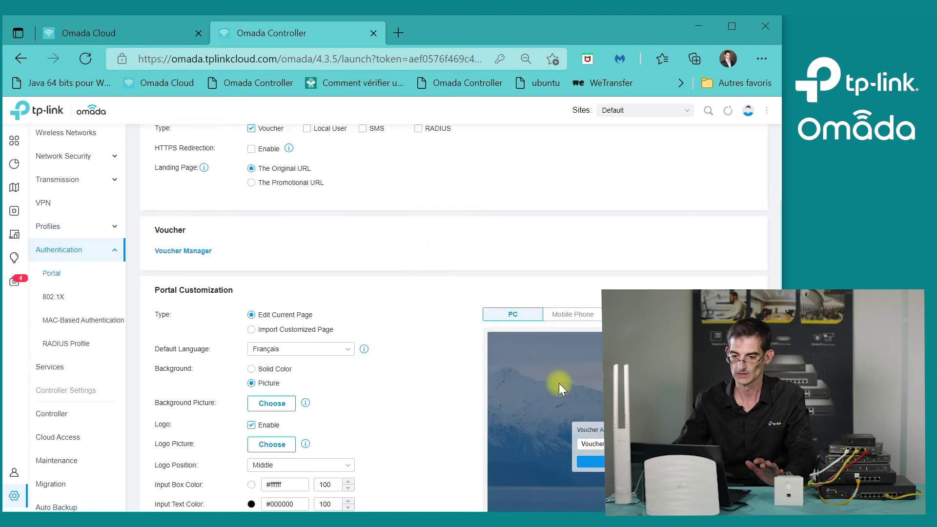
{"action": "scroll", "coordinate": [412, 228], "scroll_direction": "up", "scroll_amount": 3}
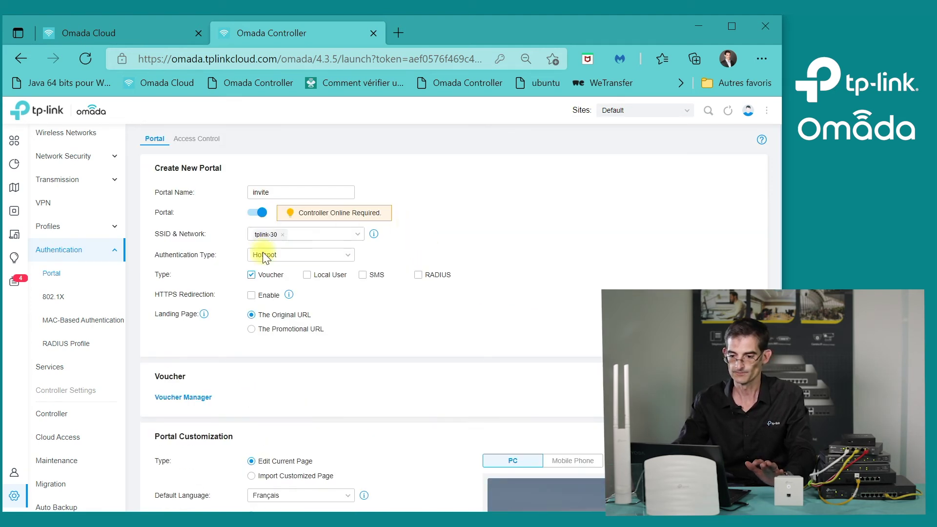
{"action": "left_click", "coordinate": [309, 276]}
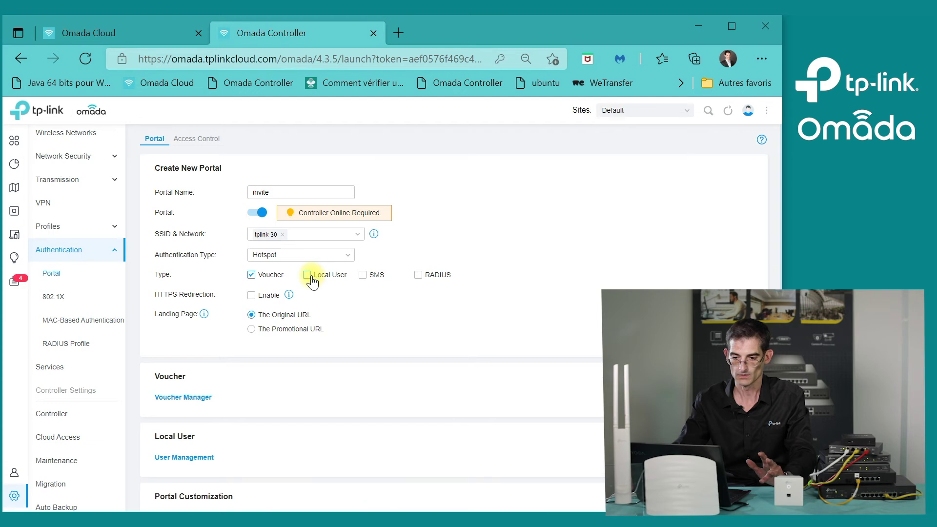
Enable the welcome information on the portal page with the text salut and colour #bd5353.
{"action": "scroll", "coordinate": [456, 336], "scroll_direction": "down", "scroll_amount": 6}
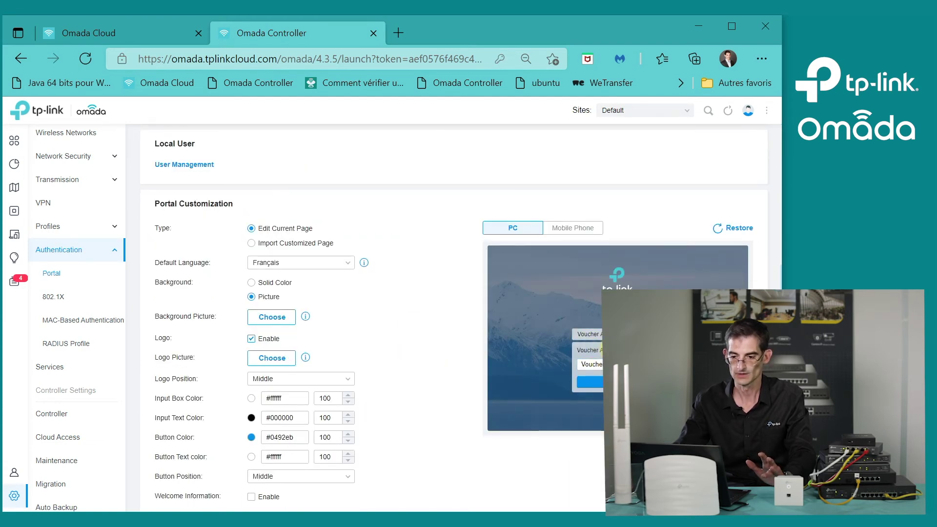
{"action": "scroll", "coordinate": [361, 340], "scroll_direction": "down", "scroll_amount": 2}
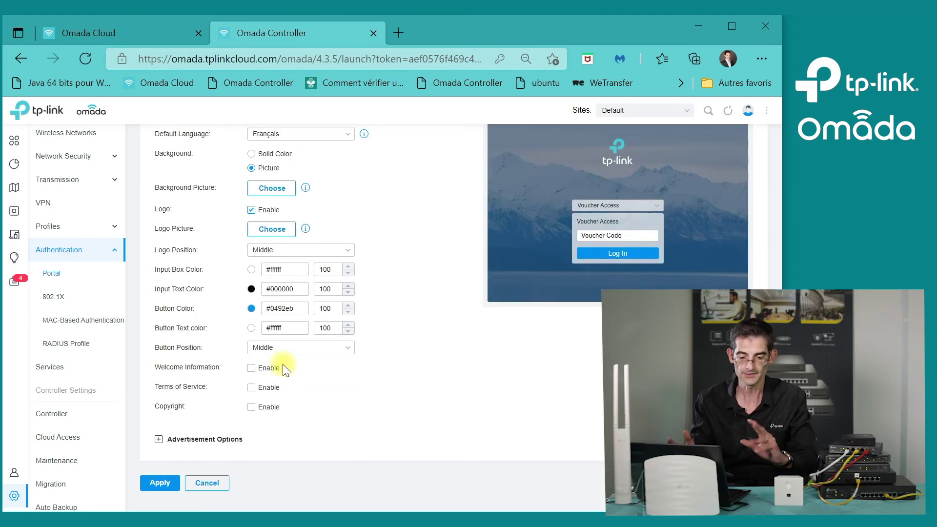
{"action": "left_click", "coordinate": [252, 368]}
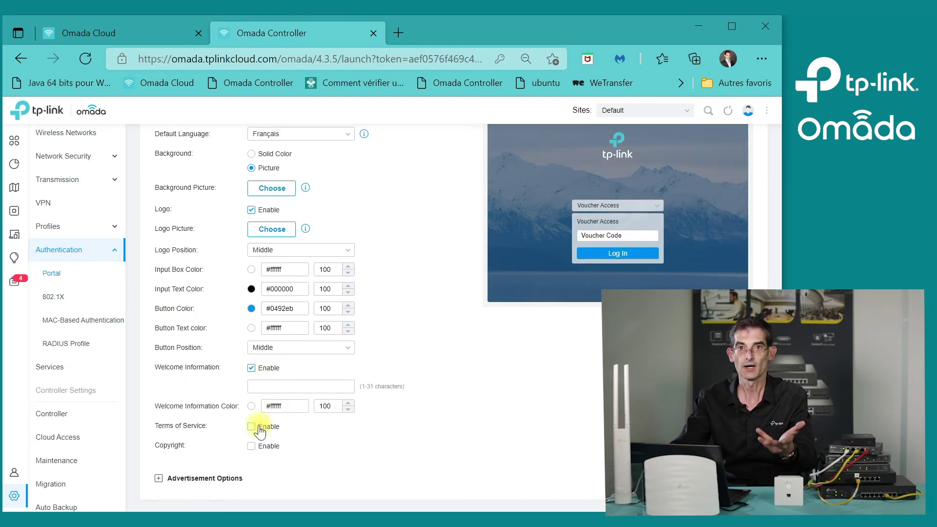
{"action": "left_click", "coordinate": [262, 388]}
{"action": "type", "text": "salut"}
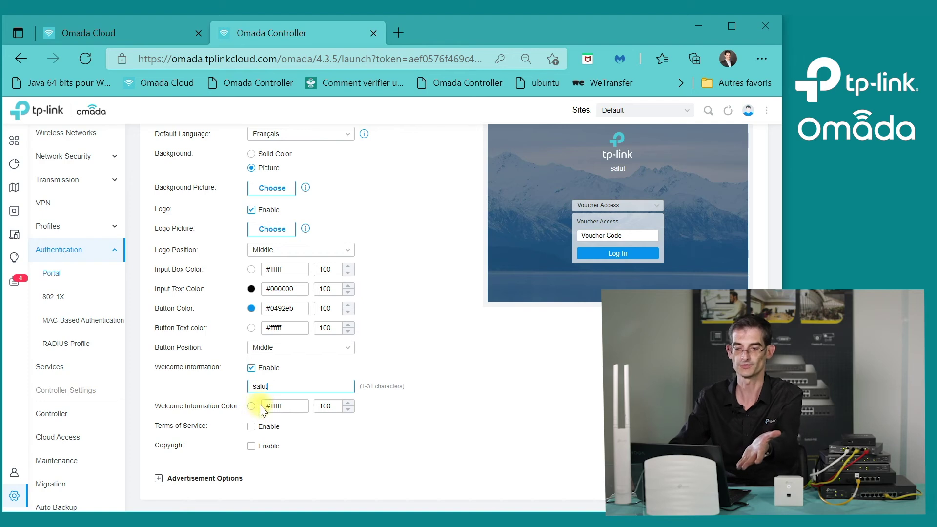
{"action": "left_click", "coordinate": [259, 406]}
{"action": "left_click", "coordinate": [315, 441]}
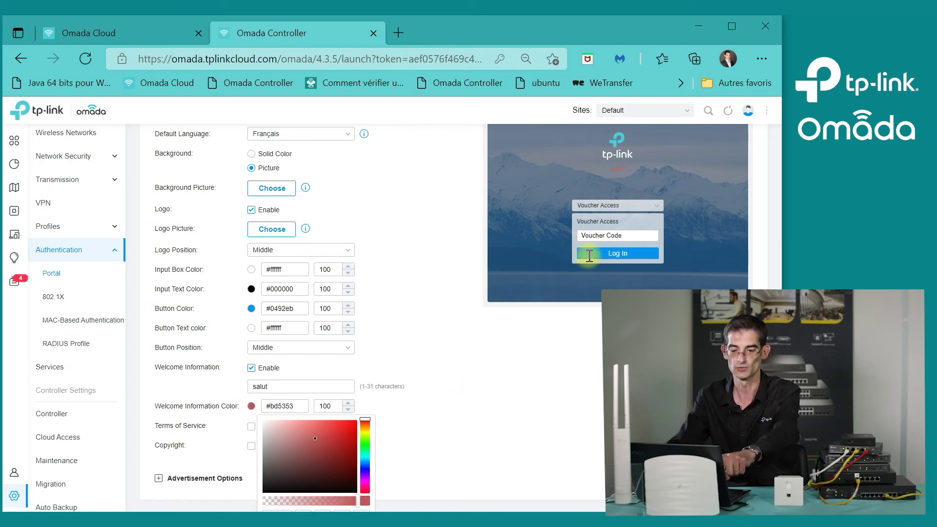
{"action": "left_click", "coordinate": [527, 399]}
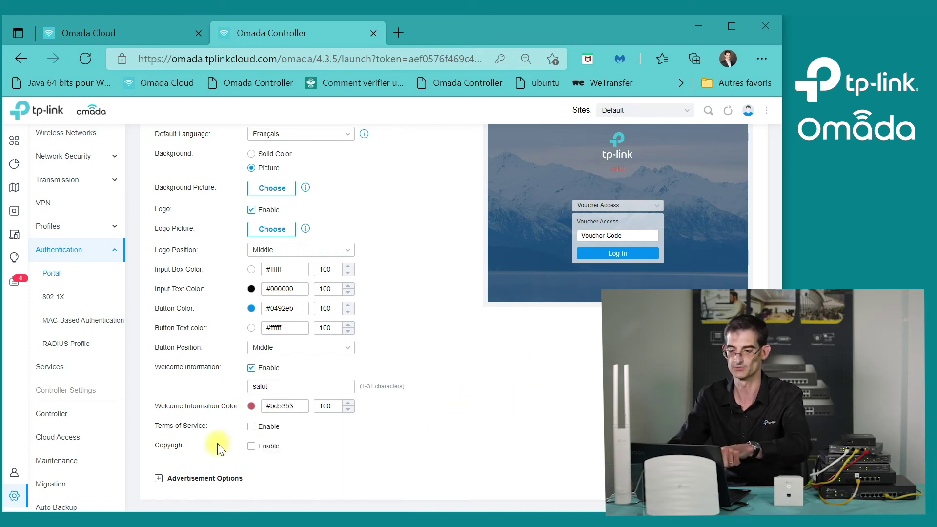
Enable the Terms of Service and the Copyright notice on the portal page, keeping their default texts.
{"action": "left_click", "coordinate": [251, 428]}
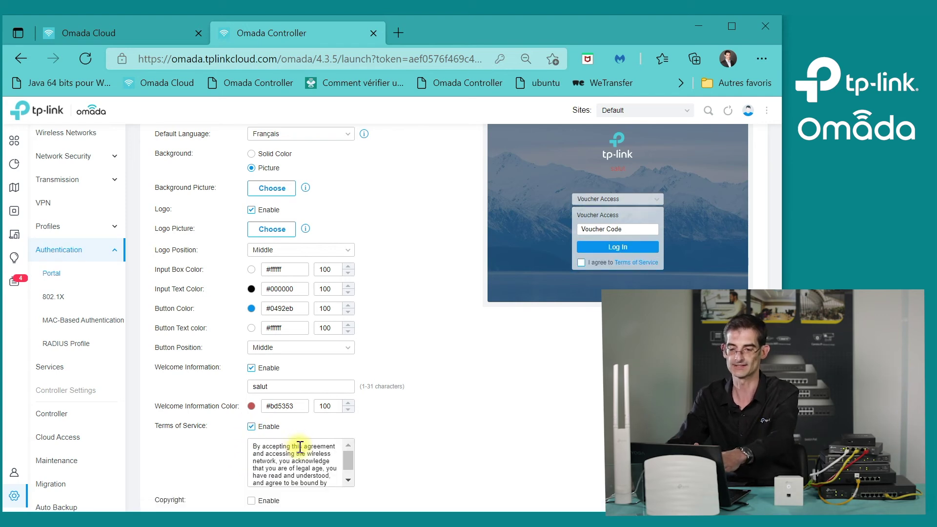
{"action": "scroll", "coordinate": [299, 455], "scroll_direction": "down", "scroll_amount": 2}
{"action": "left_click_drag", "start_coordinate": [279, 374], "coordinate": [292, 371]}
{"action": "left_click_drag", "start_coordinate": [381, 425], "coordinate": [252, 412]}
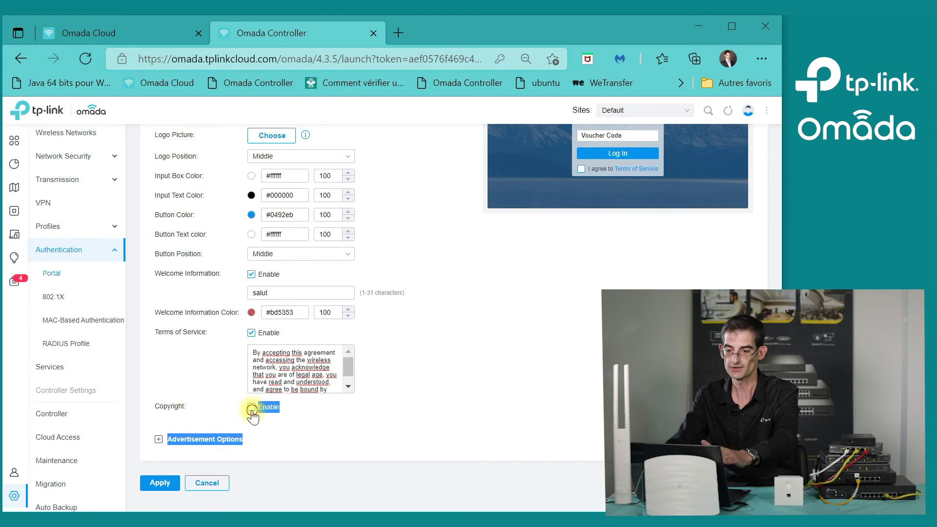
{"action": "left_click", "coordinate": [251, 409]}
{"action": "scroll", "coordinate": [345, 422], "scroll_direction": "down", "scroll_amount": 2}
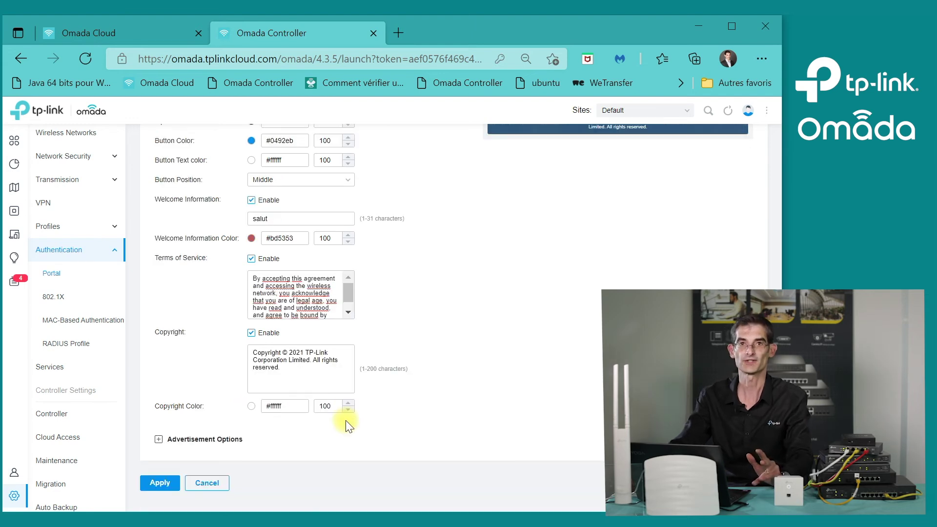
Try to apply the portal with advertisement enabled but its duration left empty, and turn advertisement back off.
{"action": "left_click", "coordinate": [158, 440]}
{"action": "scroll", "coordinate": [249, 423], "scroll_direction": "down", "scroll_amount": 3}
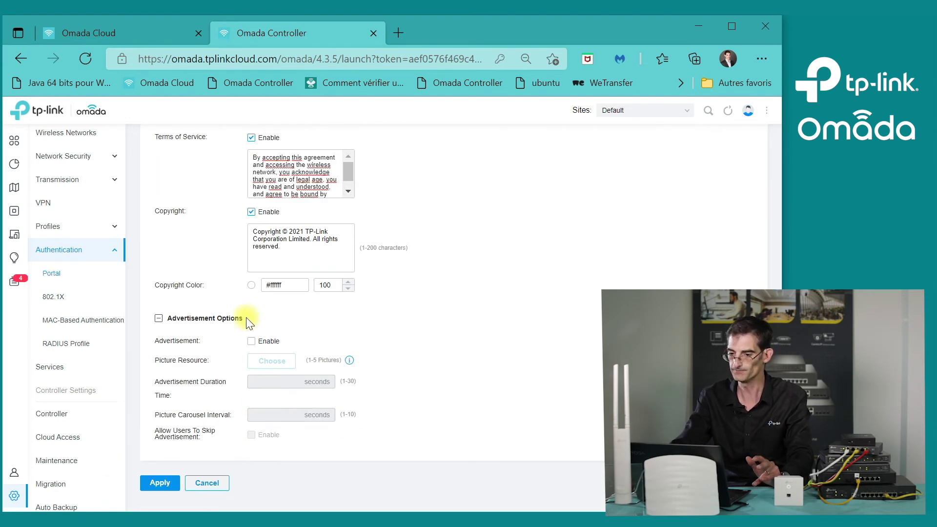
{"action": "left_click", "coordinate": [251, 341]}
{"action": "left_click", "coordinate": [302, 379]}
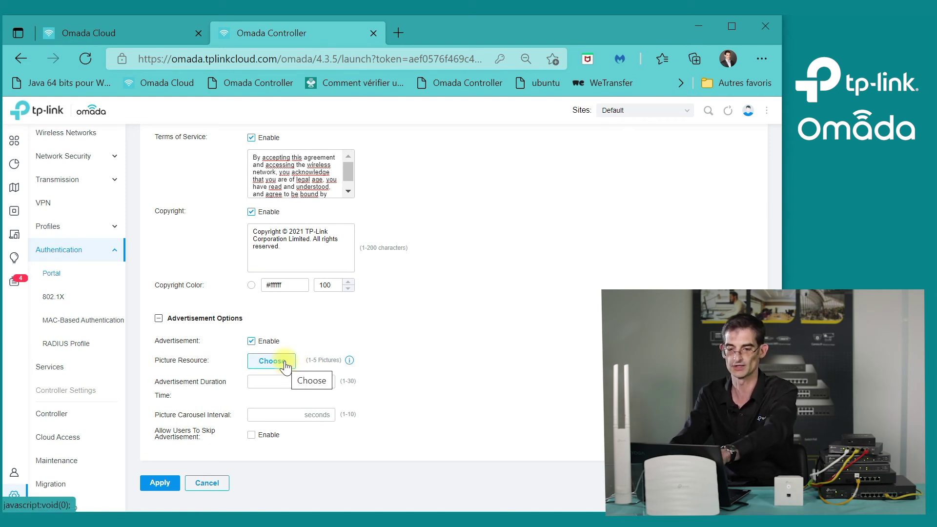
{"action": "left_click", "coordinate": [168, 483]}
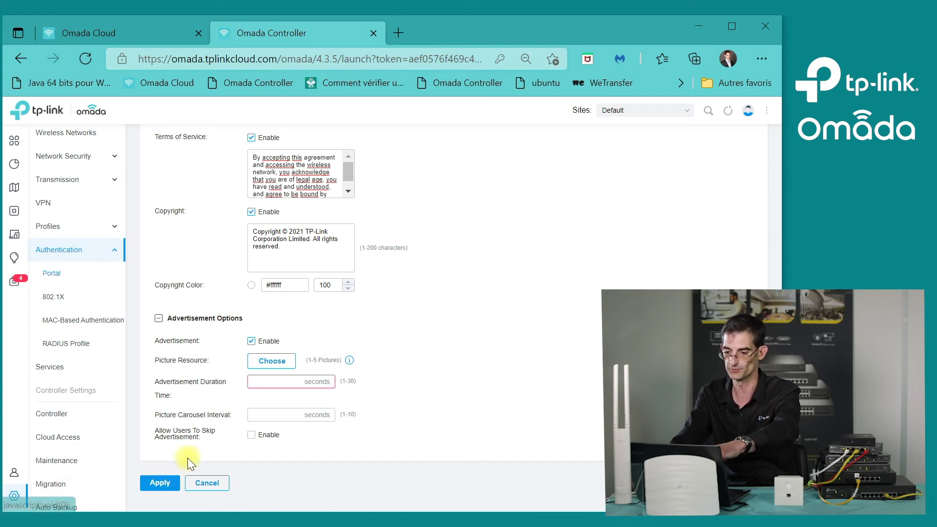
{"action": "left_click", "coordinate": [251, 341]}
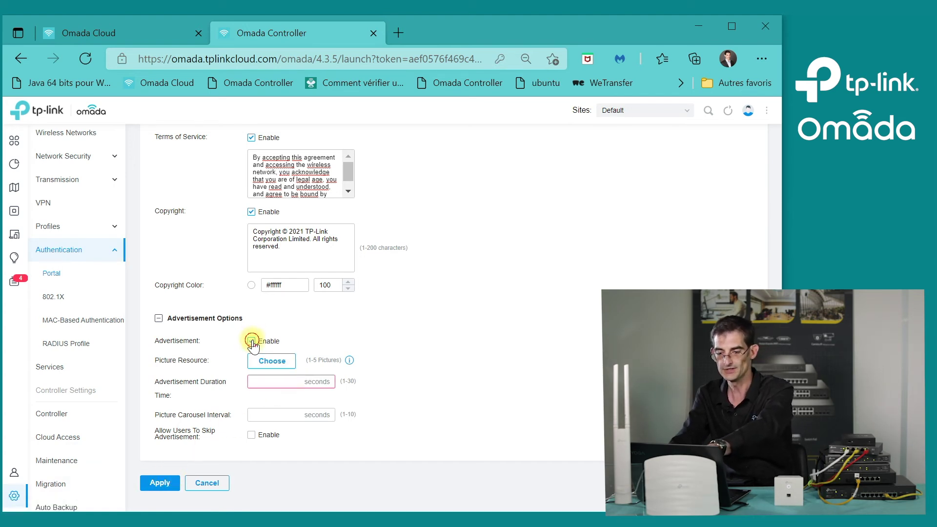
Review the portal's SSID, hotspot types, voucher, local user and page customization settings.
{"action": "left_click", "coordinate": [162, 484]}
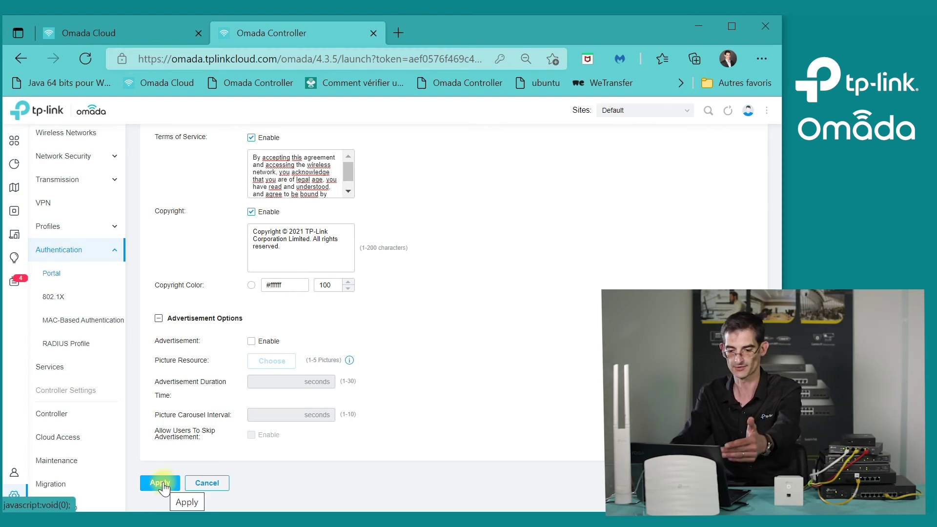
{"action": "scroll", "coordinate": [232, 393], "scroll_direction": "up", "scroll_amount": 8}
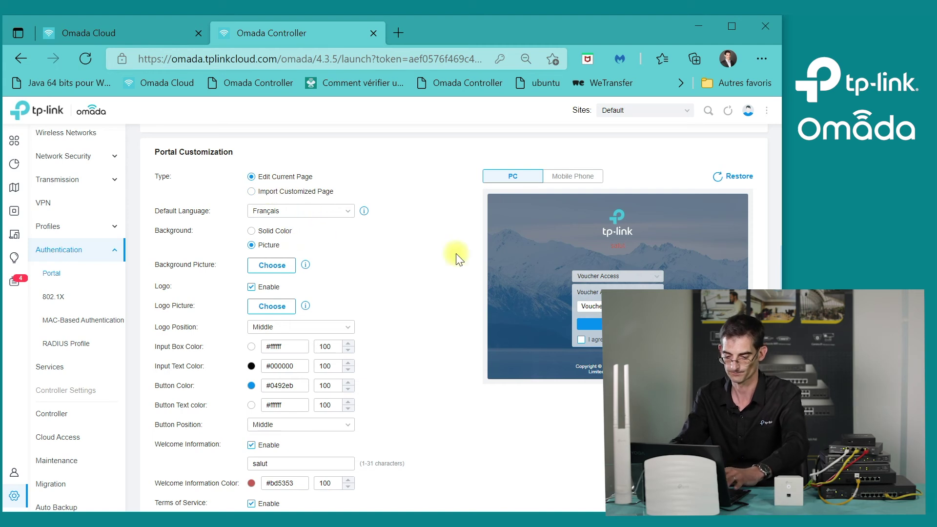
{"action": "scroll", "coordinate": [456, 253], "scroll_direction": "up", "scroll_amount": 3}
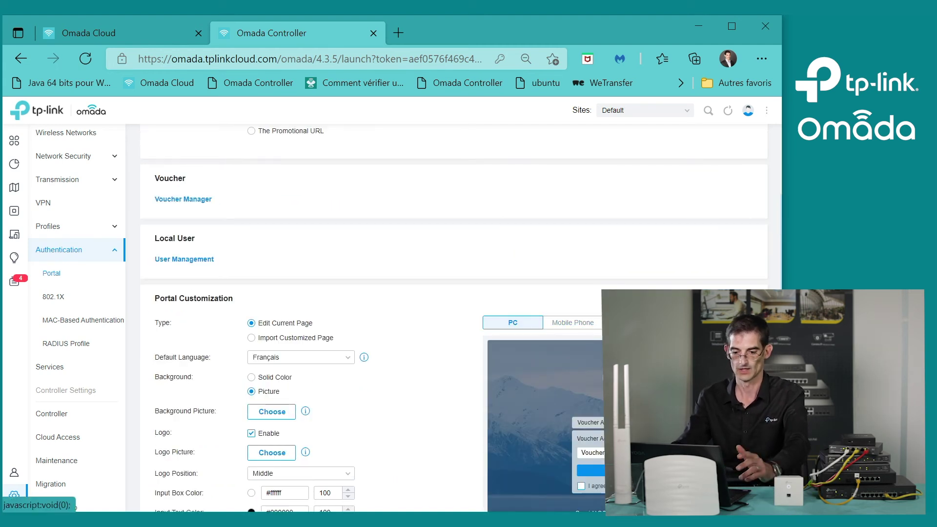
{"action": "scroll", "coordinate": [482, 401], "scroll_direction": "up", "scroll_amount": 3}
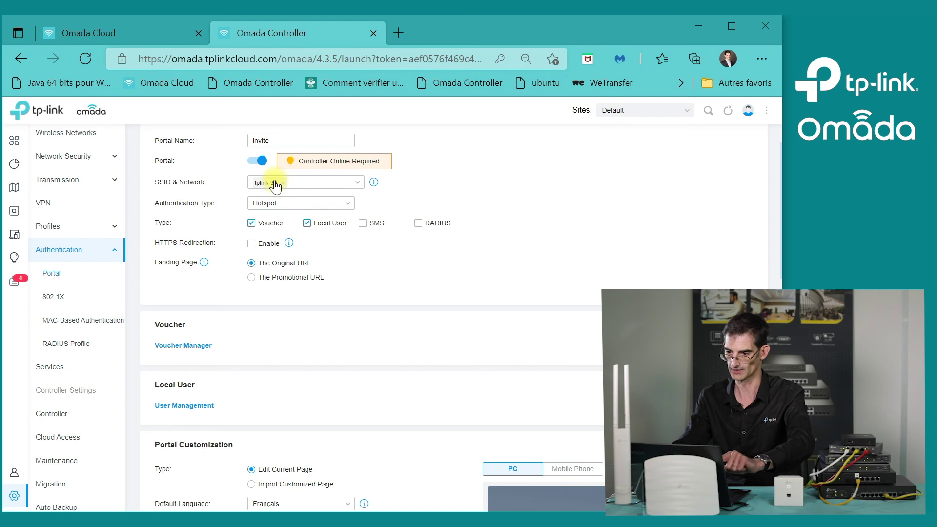
{"action": "scroll", "coordinate": [292, 197], "scroll_direction": "down", "scroll_amount": 3}
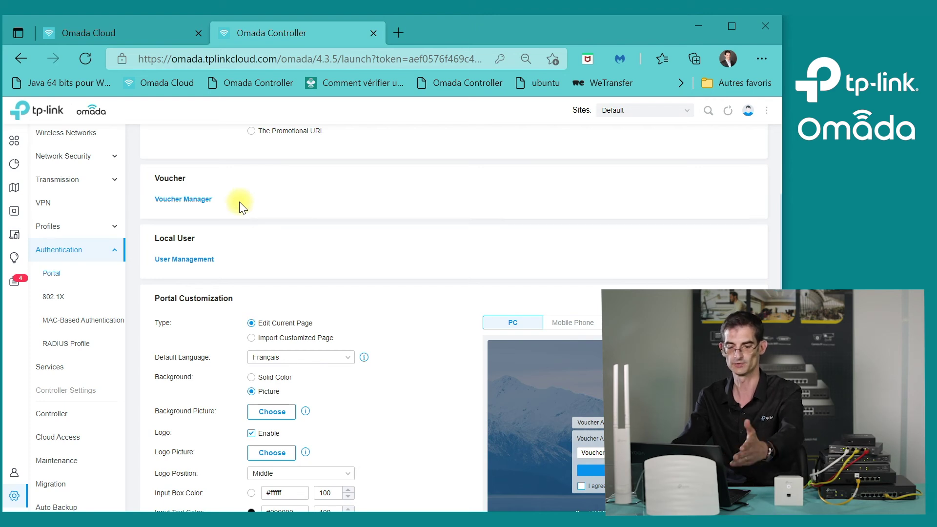
{"action": "scroll", "coordinate": [241, 205], "scroll_direction": "down", "scroll_amount": 2}
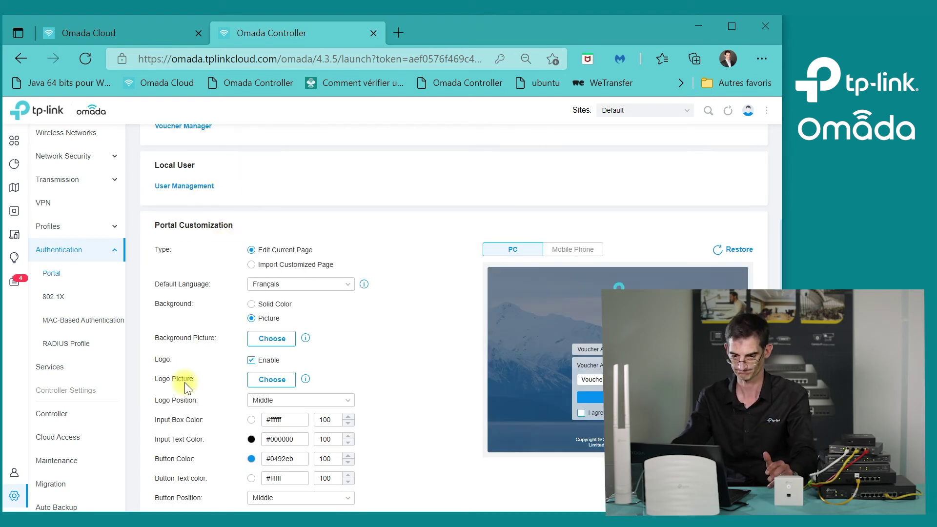